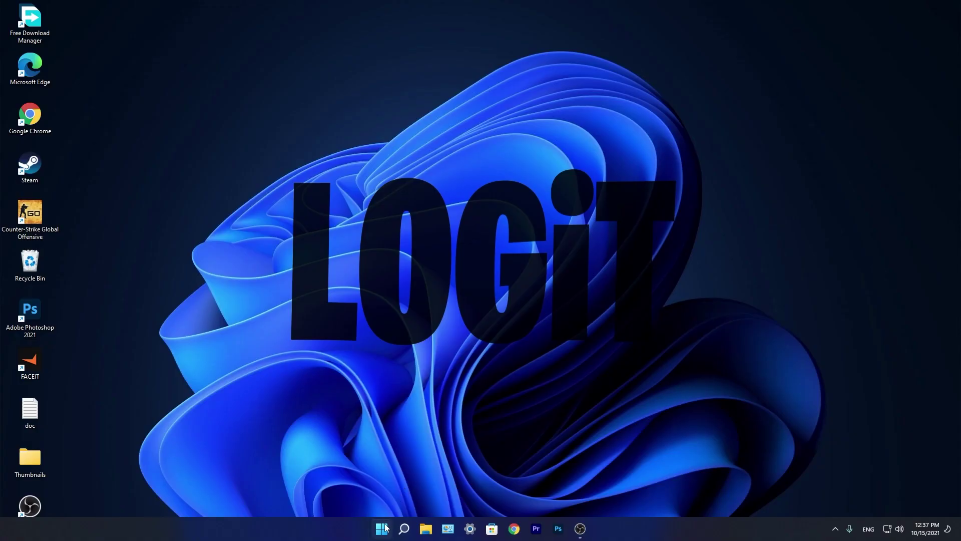
# Open Settings from Start and check that Windows Update reports the system is up to date.
pyautogui.click(383, 527)
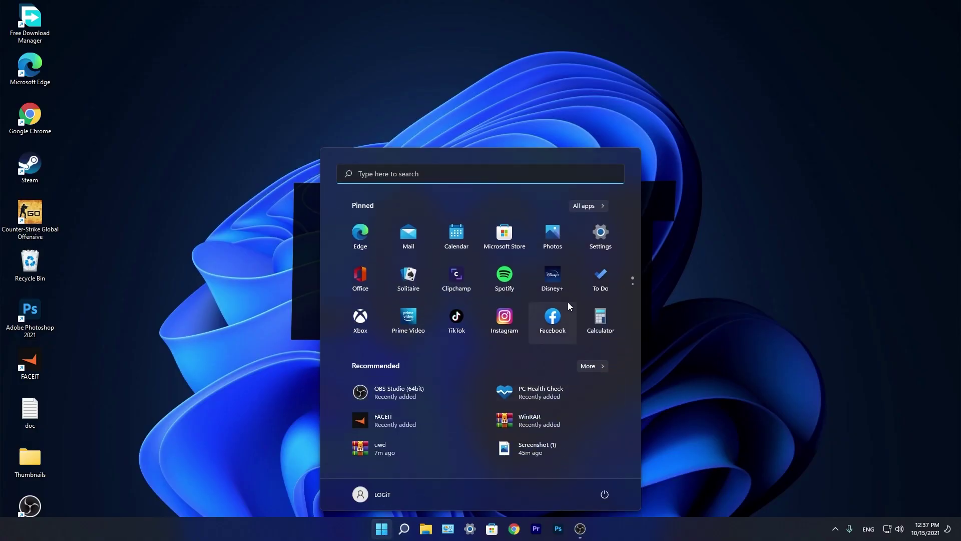
pyautogui.click(599, 236)
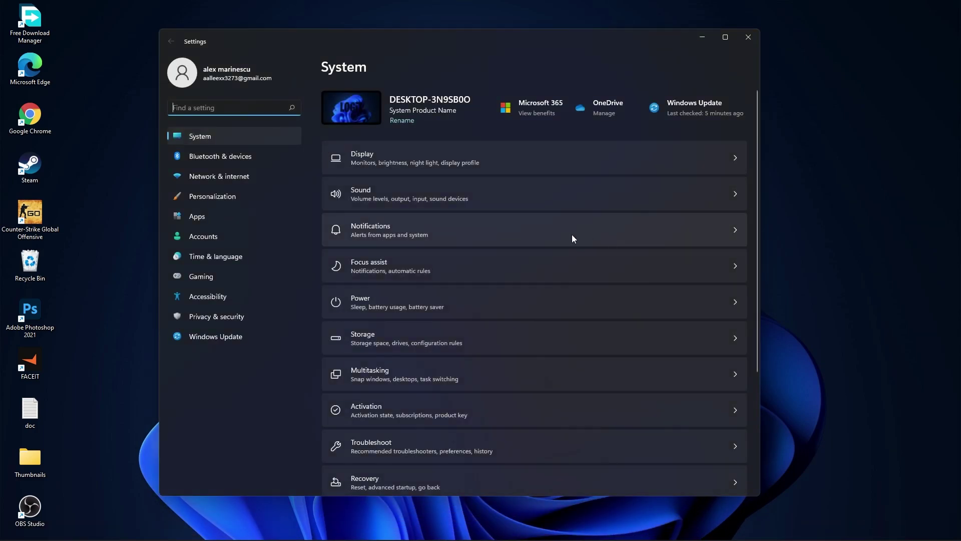
pyautogui.click(212, 337)
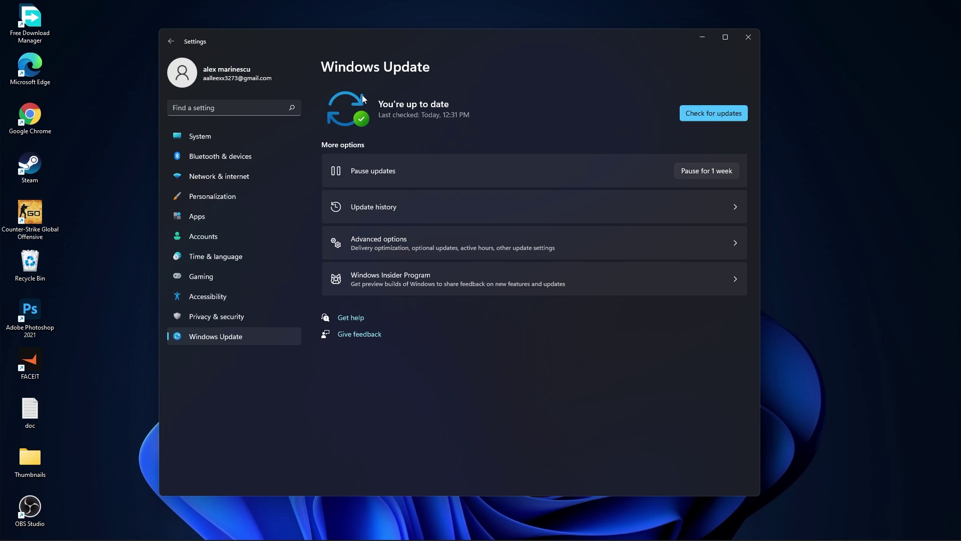
# In Display > Advanced display, keep the refresh rate at its highest option, 74.97 Hz.
pyautogui.click(221, 136)
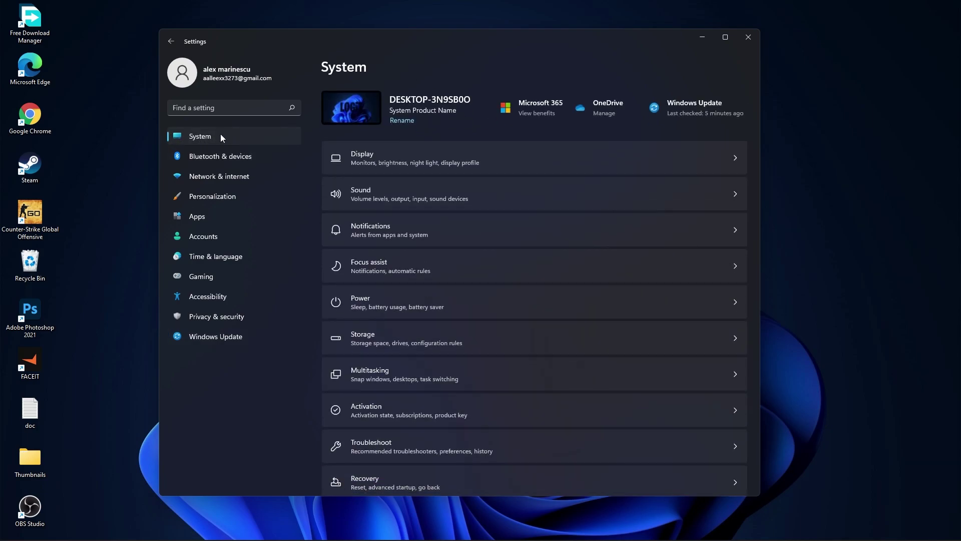
pyautogui.click(377, 155)
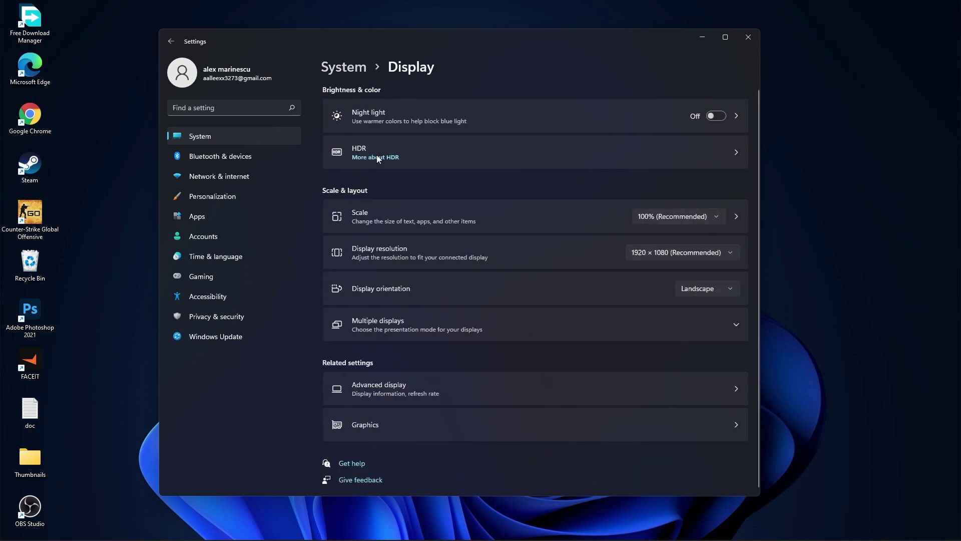
pyautogui.click(712, 119)
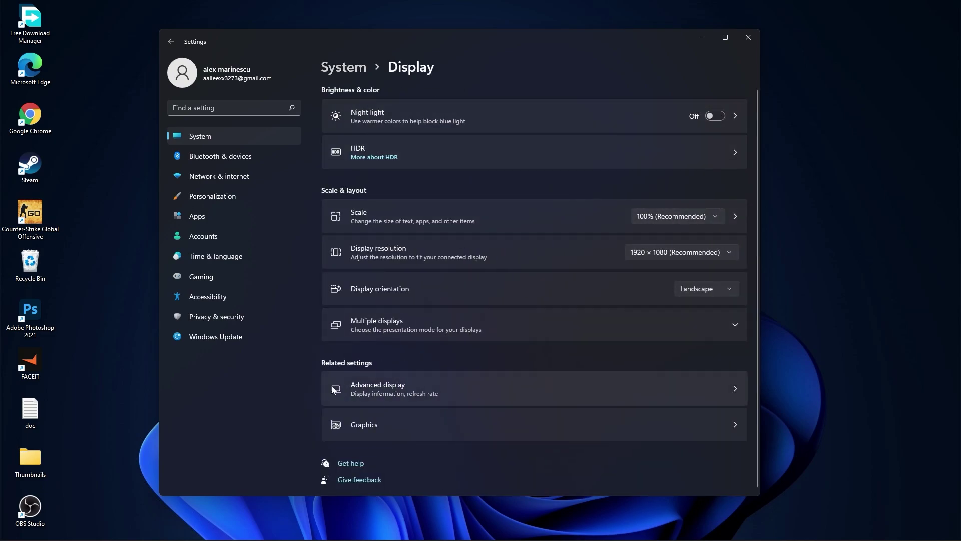
pyautogui.click(380, 389)
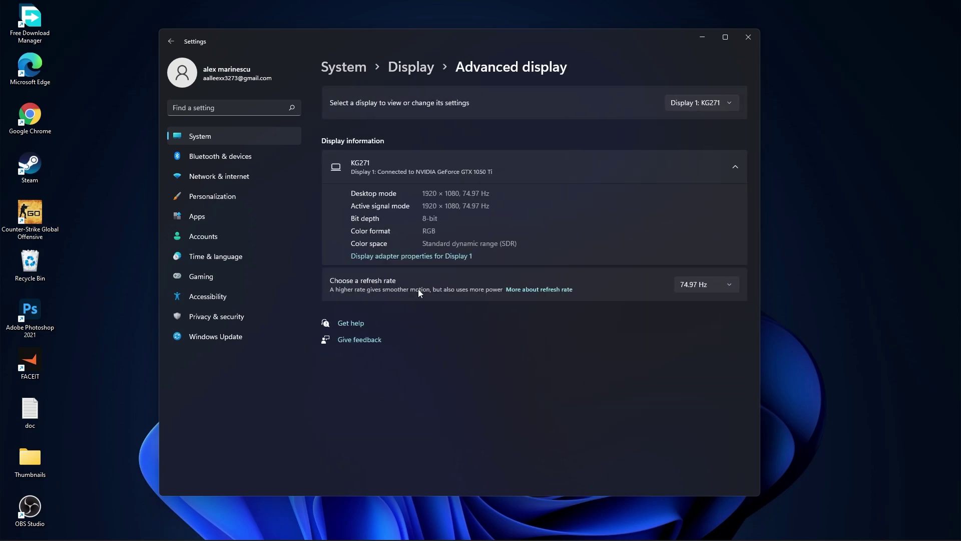
pyautogui.click(707, 284)
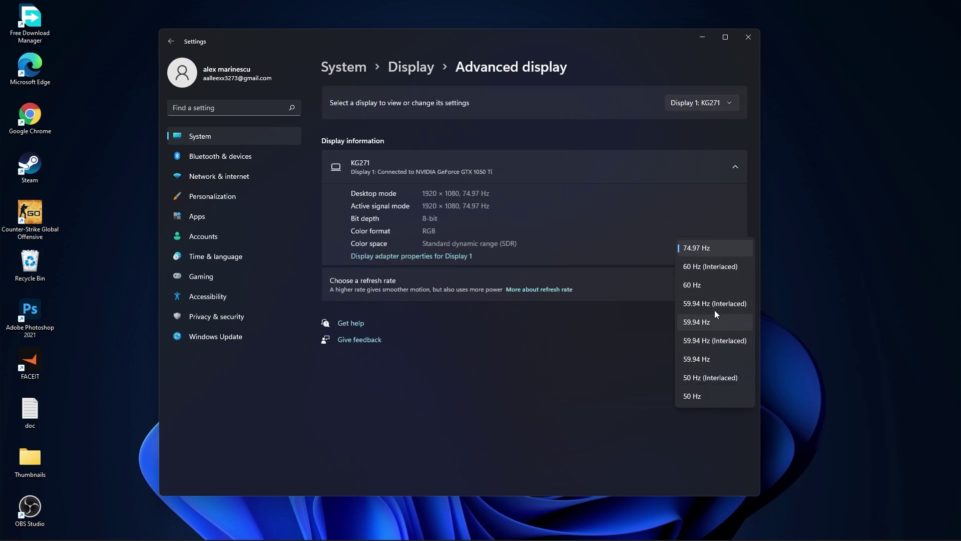
pyautogui.click(693, 248)
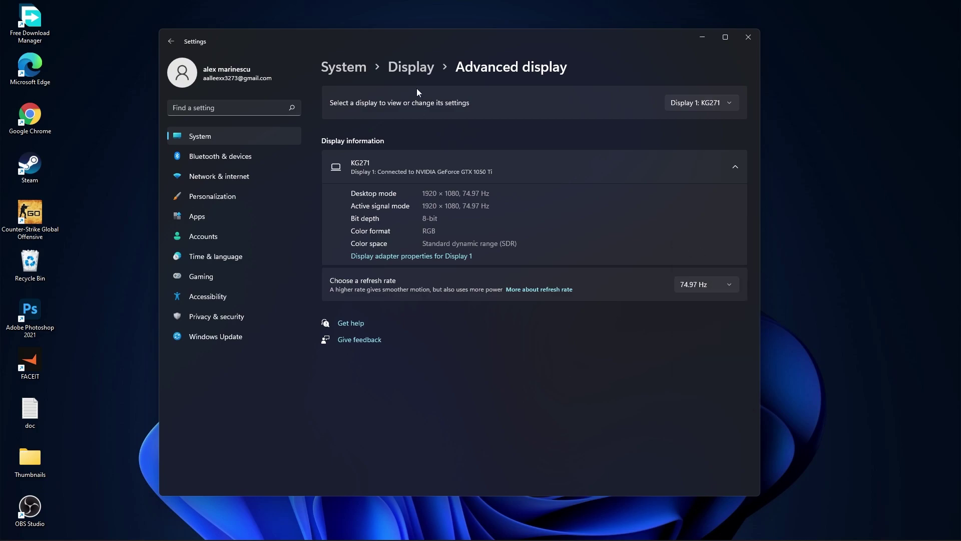
# Confirm system notifications are off and review Focus assist, which is set to Off.
pyautogui.click(338, 70)
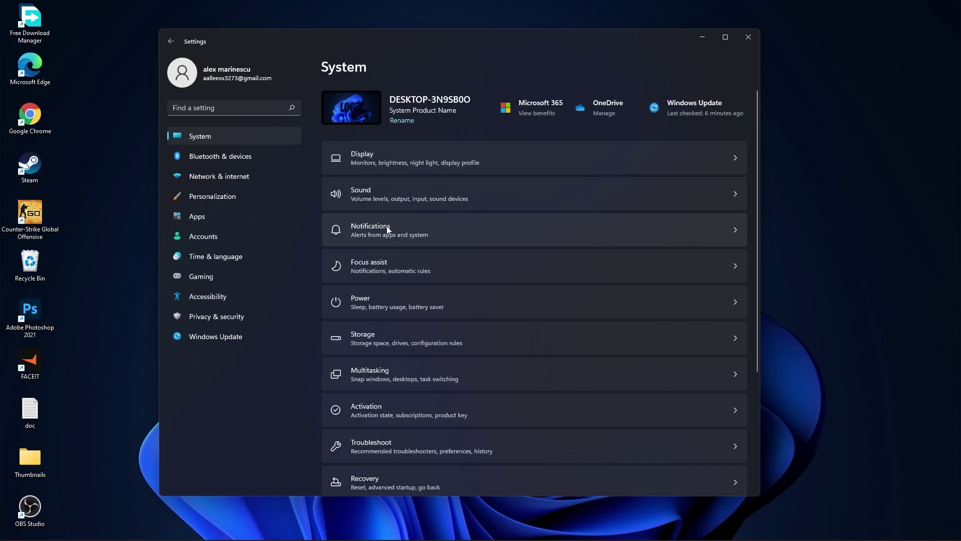
pyautogui.click(375, 232)
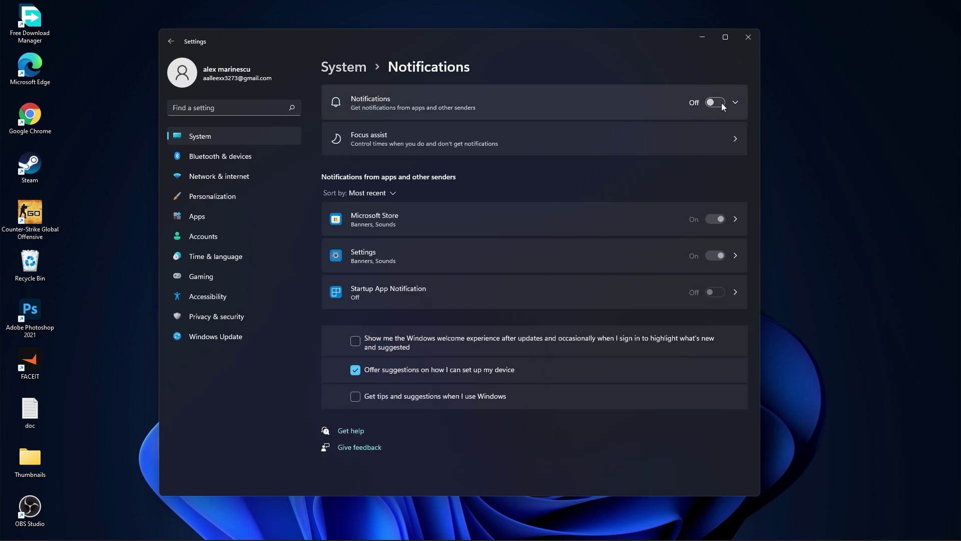
pyautogui.click(344, 66)
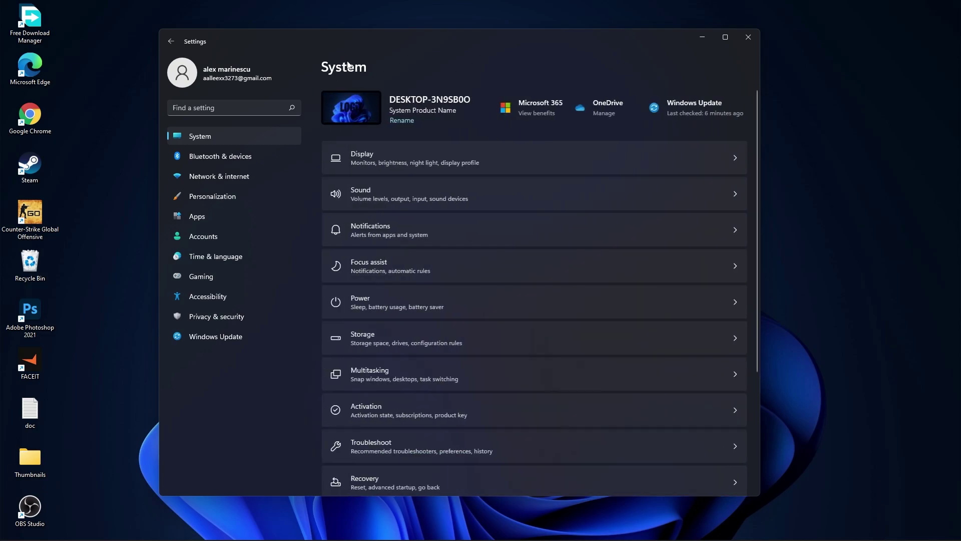
pyautogui.click(373, 265)
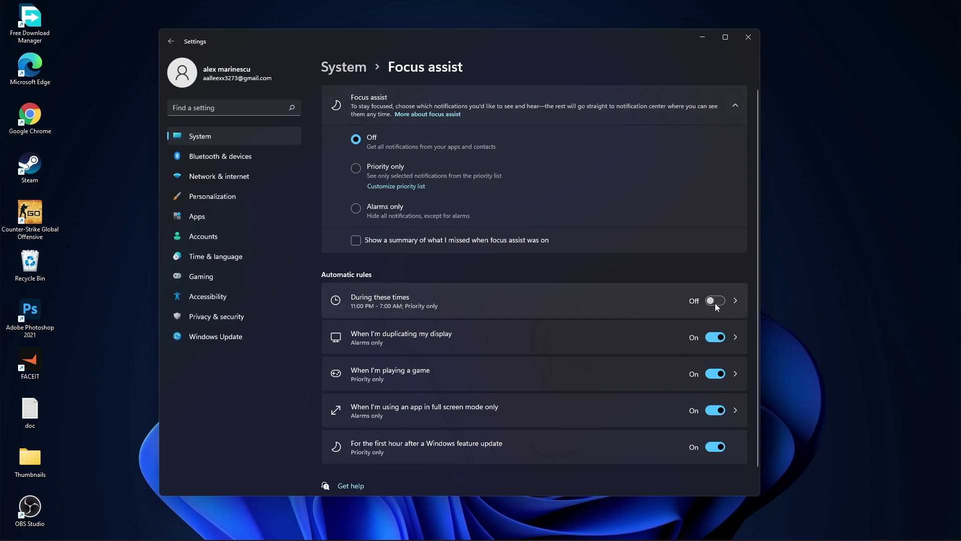
# Set the power mode to Best performance.
pyautogui.click(345, 68)
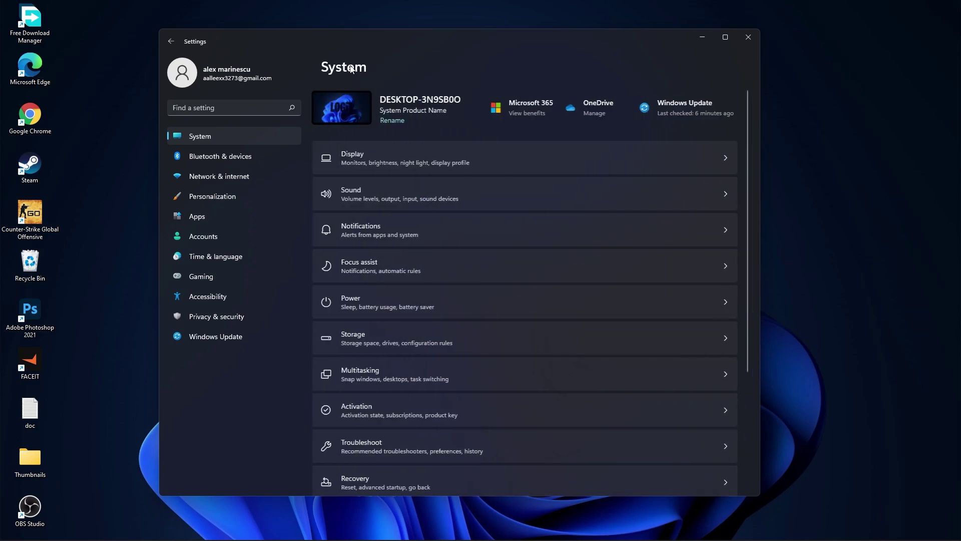
pyautogui.click(371, 305)
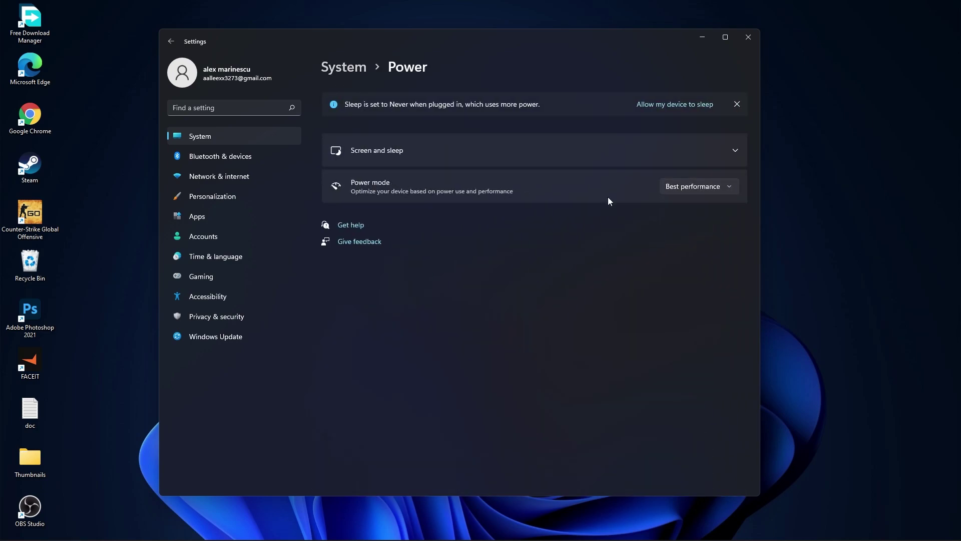
pyautogui.click(694, 186)
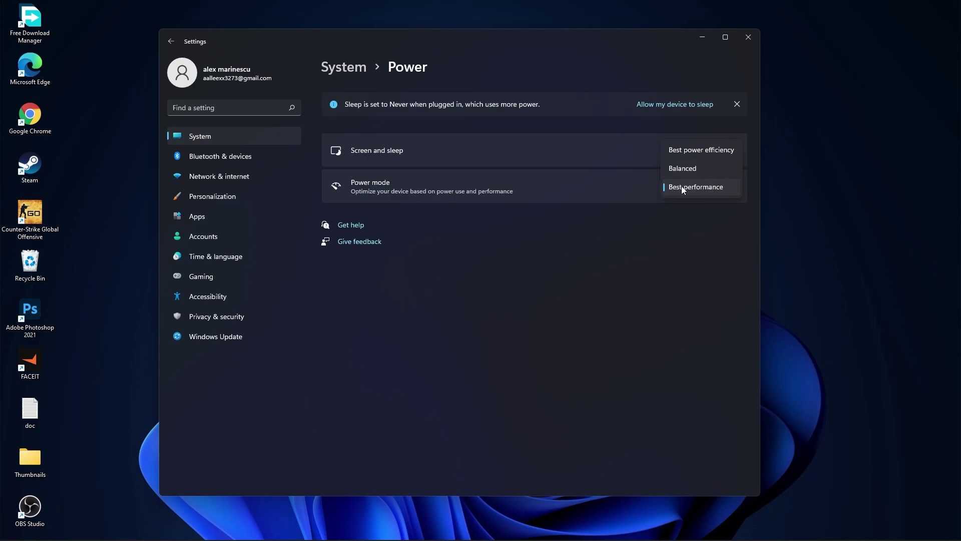
pyautogui.click(682, 189)
# Delete Downloads and previous Windows installation files via Storage cleanup recommendations (45.3 GB).
pyautogui.click(340, 67)
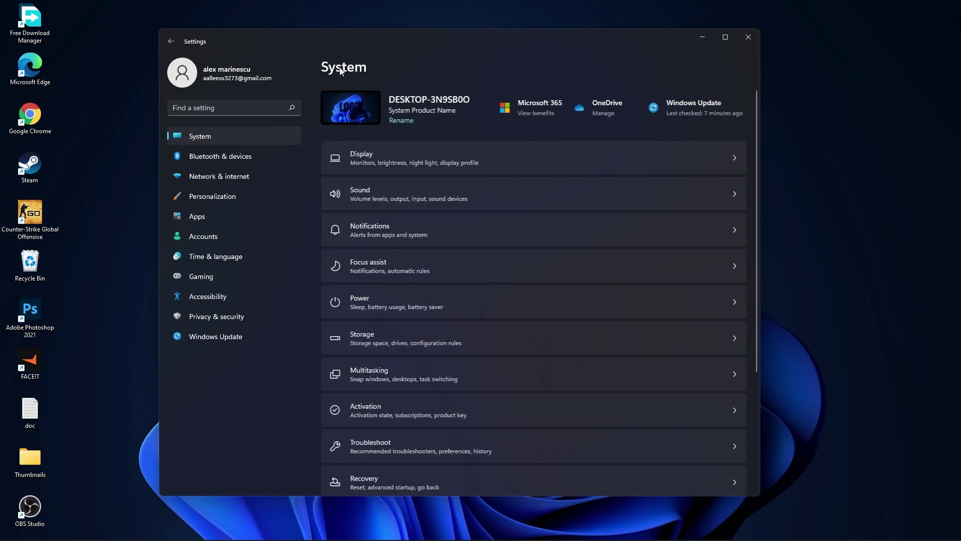
pyautogui.click(370, 337)
pyautogui.scroll(-3, 362, 343)
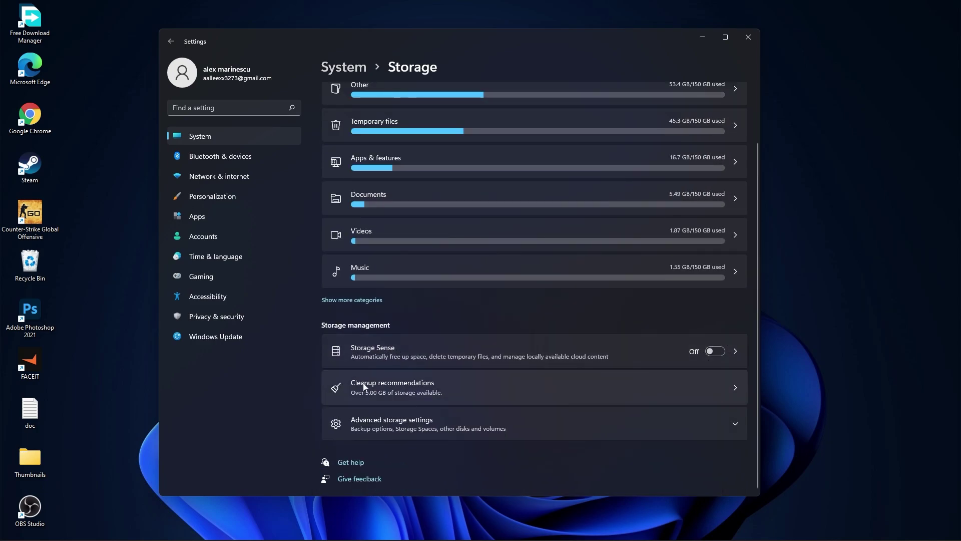
pyautogui.click(391, 383)
pyautogui.click(359, 143)
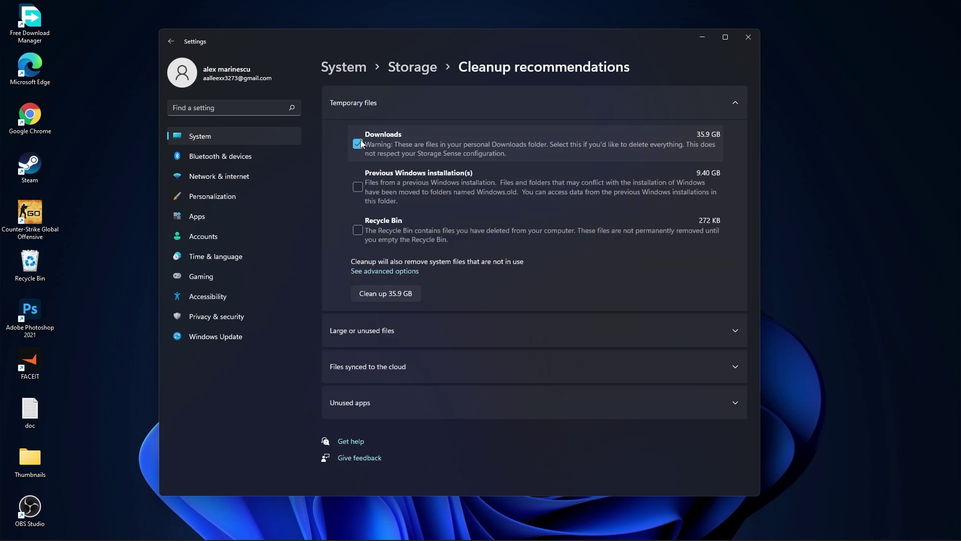
pyautogui.click(358, 186)
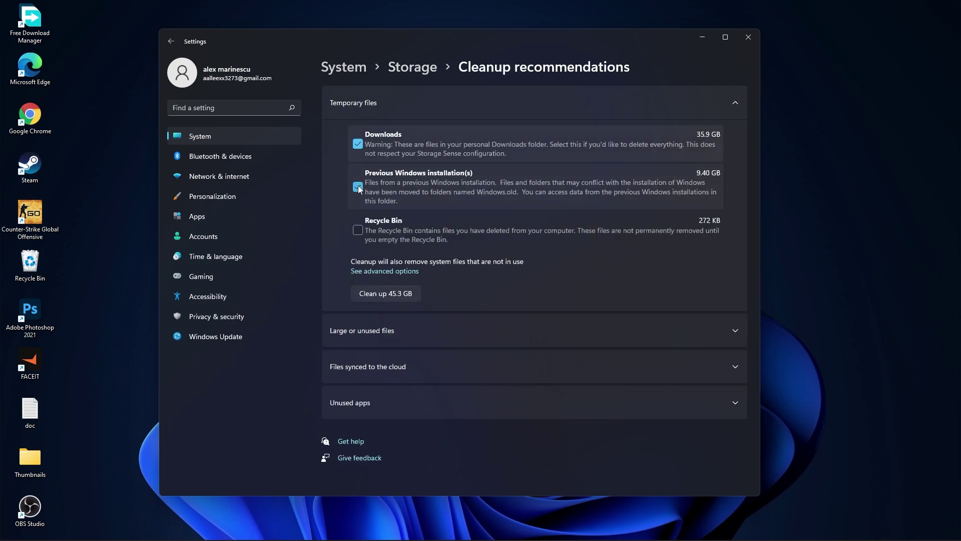
pyautogui.click(385, 294)
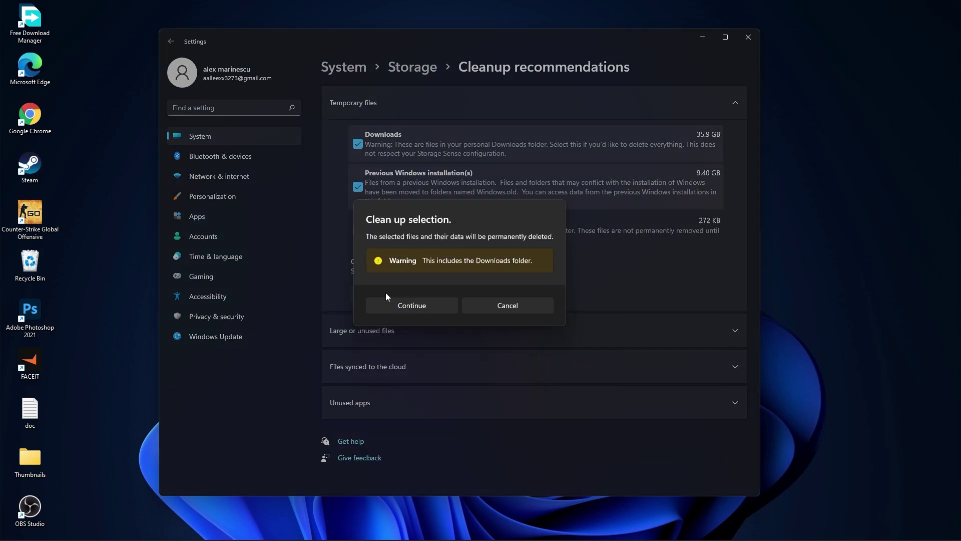
pyautogui.click(419, 305)
pyautogui.click(343, 69)
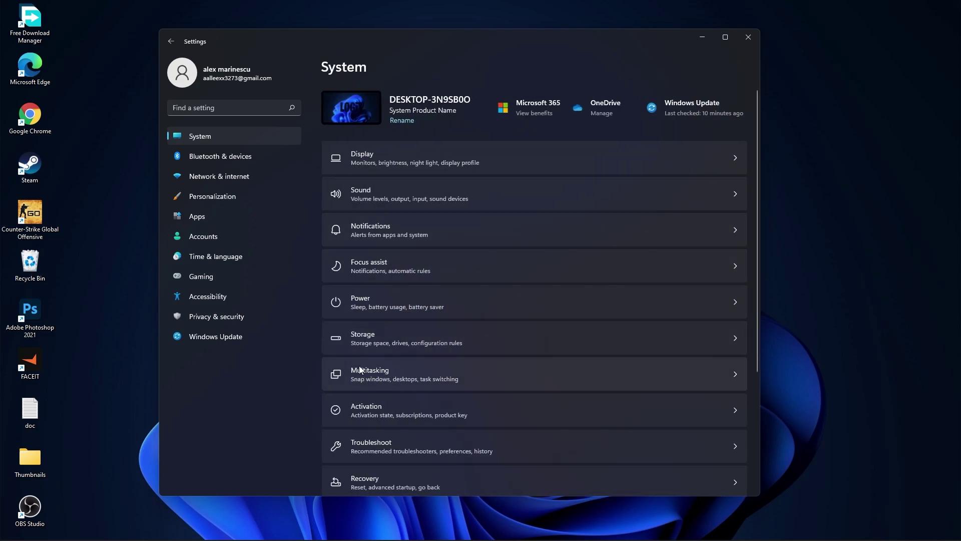
# Review the Multitasking and Remote Desktop settings, leaving Remote Desktop off.
pyautogui.click(383, 371)
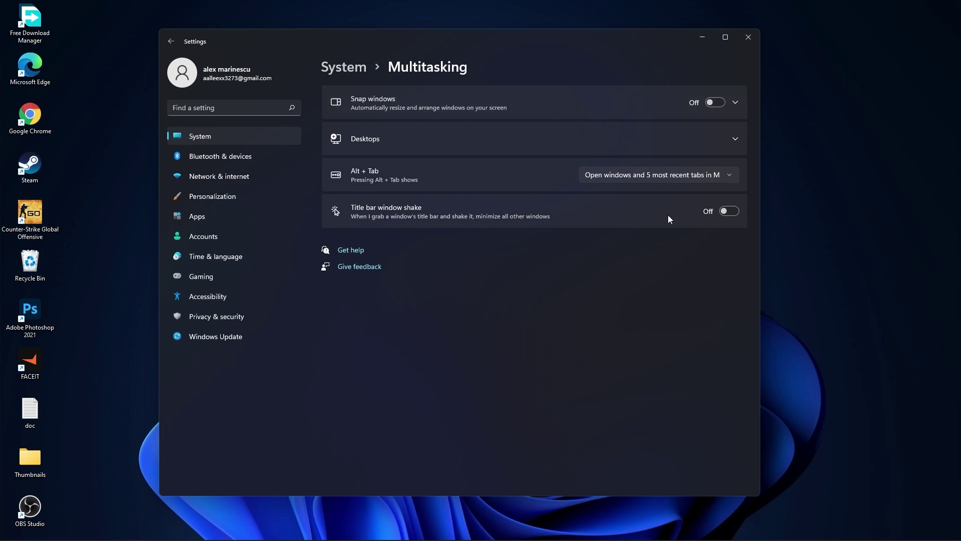
pyautogui.click(346, 74)
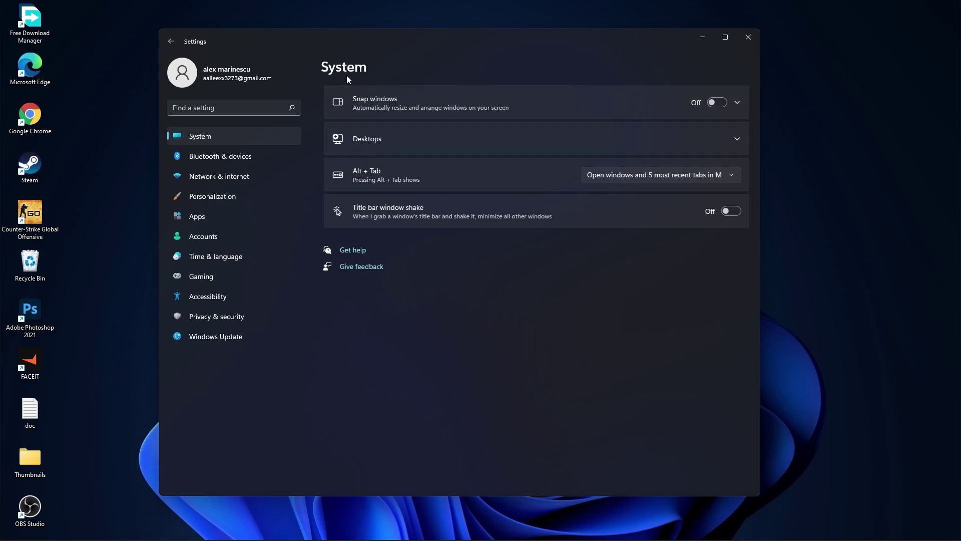
pyautogui.scroll(-5, 519, 338)
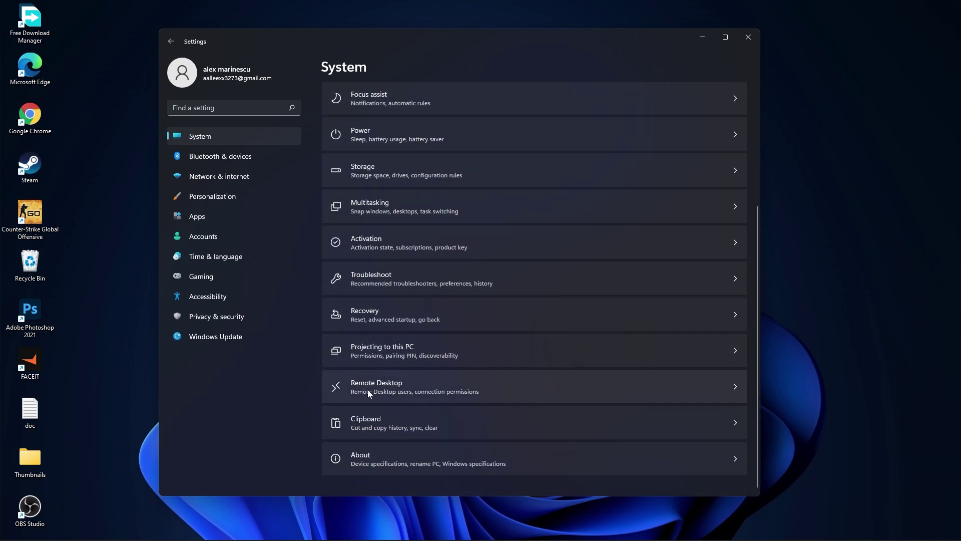
pyautogui.click(381, 385)
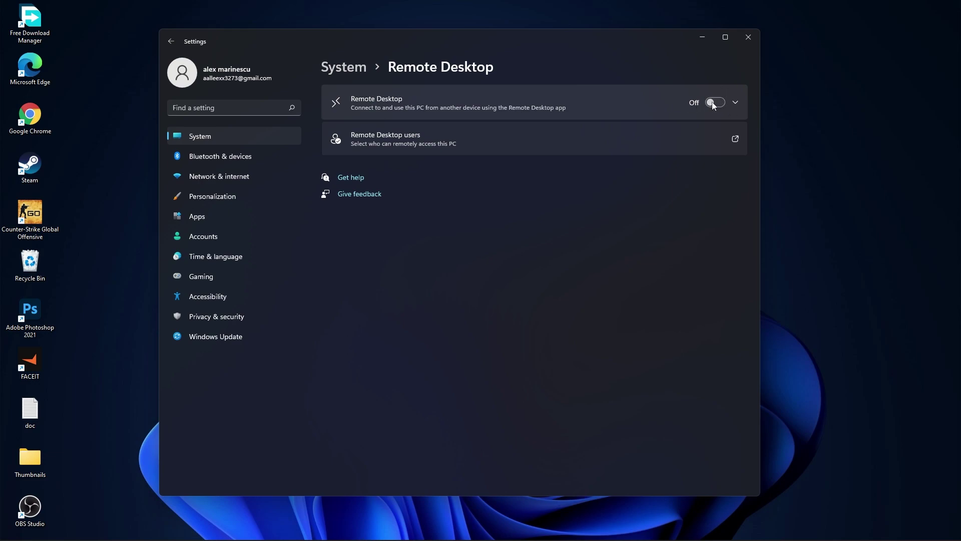
pyautogui.click(353, 69)
# Turn Clipboard history off in the Clipboard settings.
pyautogui.scroll(-5, 526, 353)
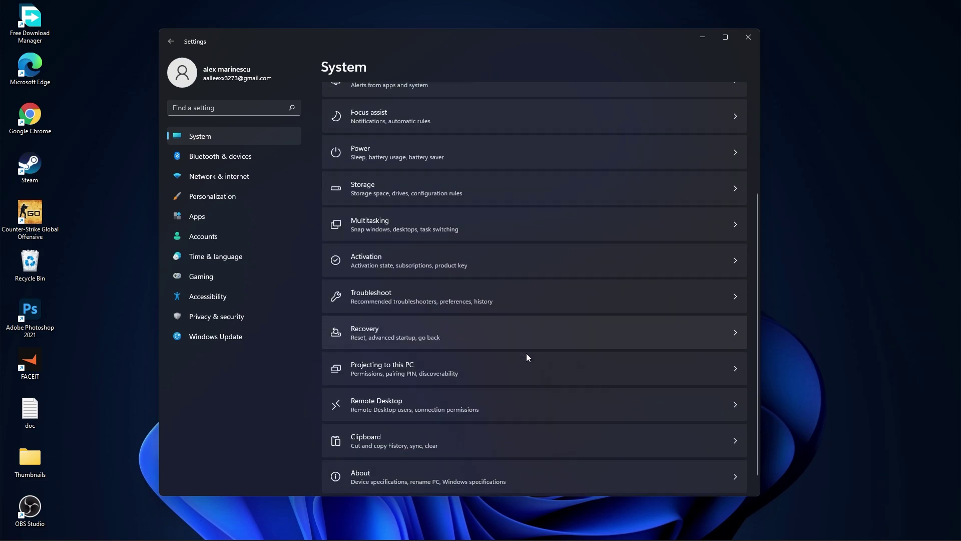
pyautogui.click(373, 422)
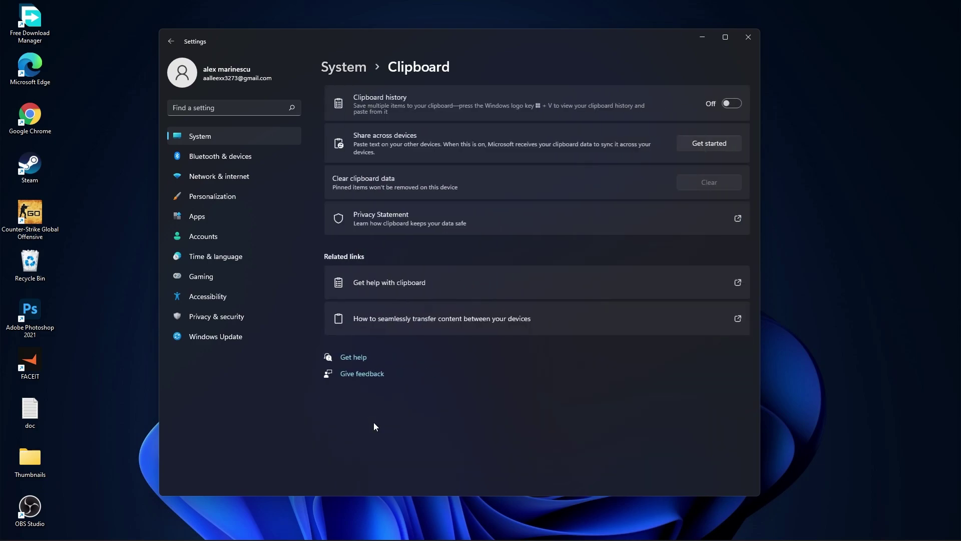
pyautogui.click(729, 104)
pyautogui.click(348, 68)
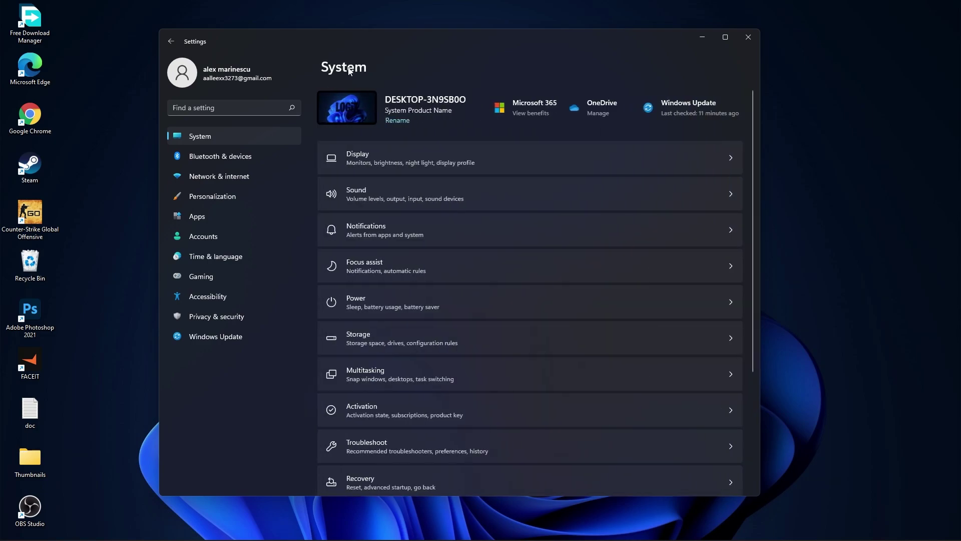
# View the background type choices and leave the desktop background set to Picture.
pyautogui.click(223, 201)
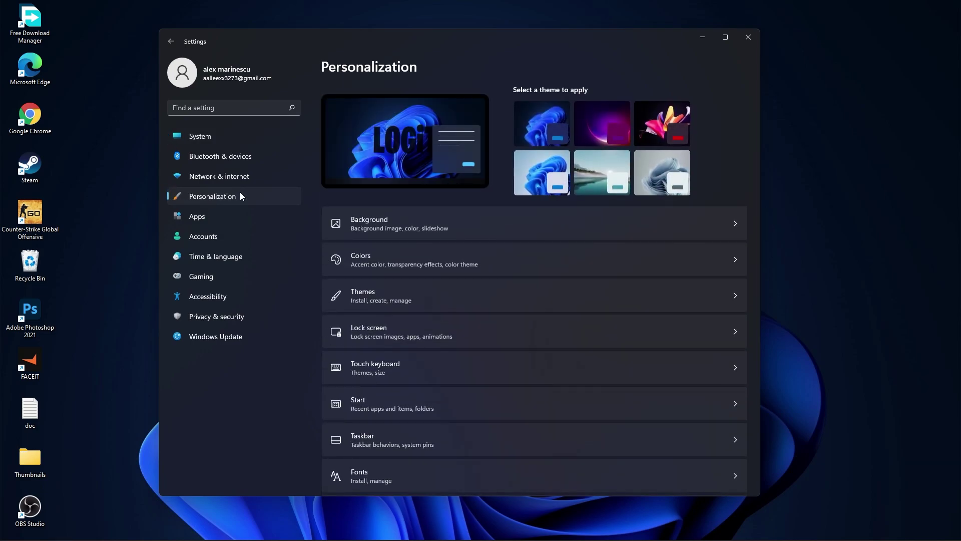
pyautogui.click(361, 219)
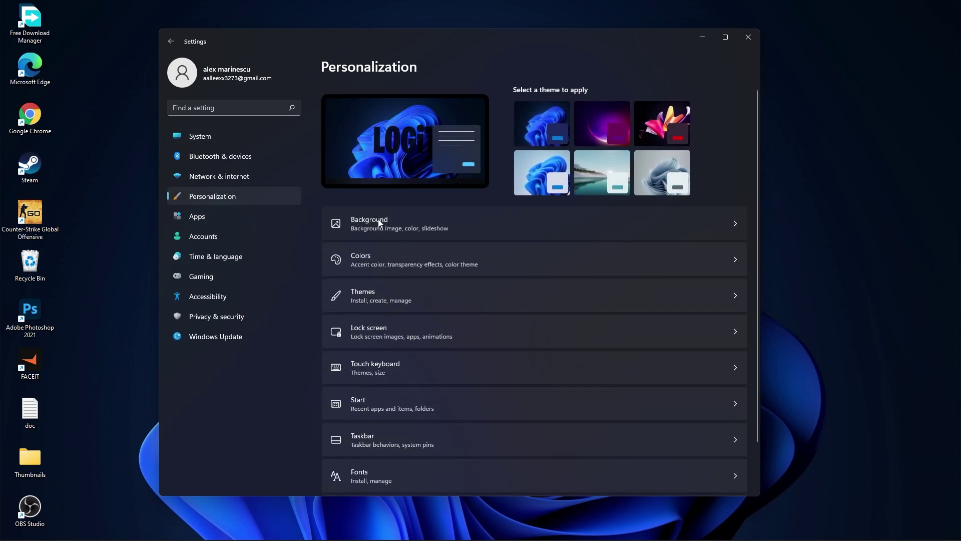
pyautogui.click(693, 205)
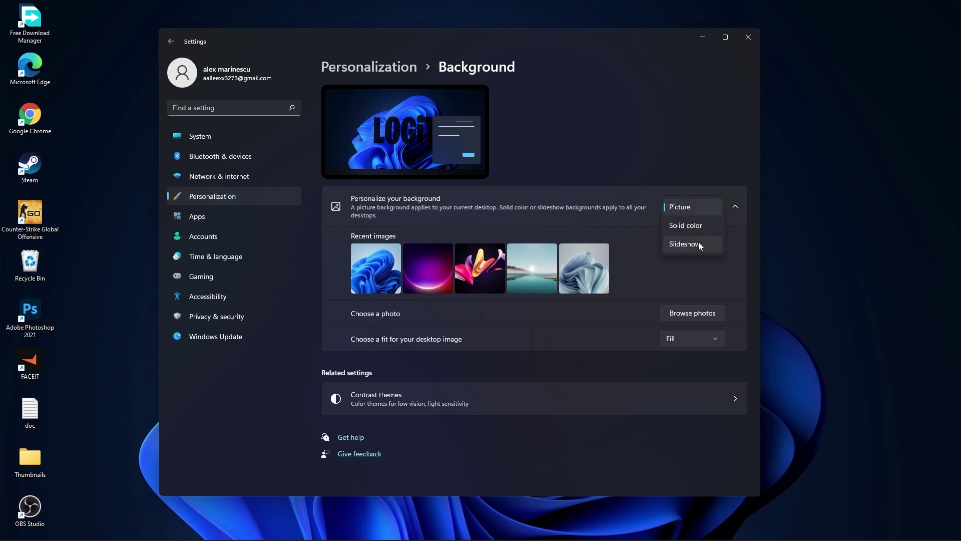
pyautogui.click(268, 223)
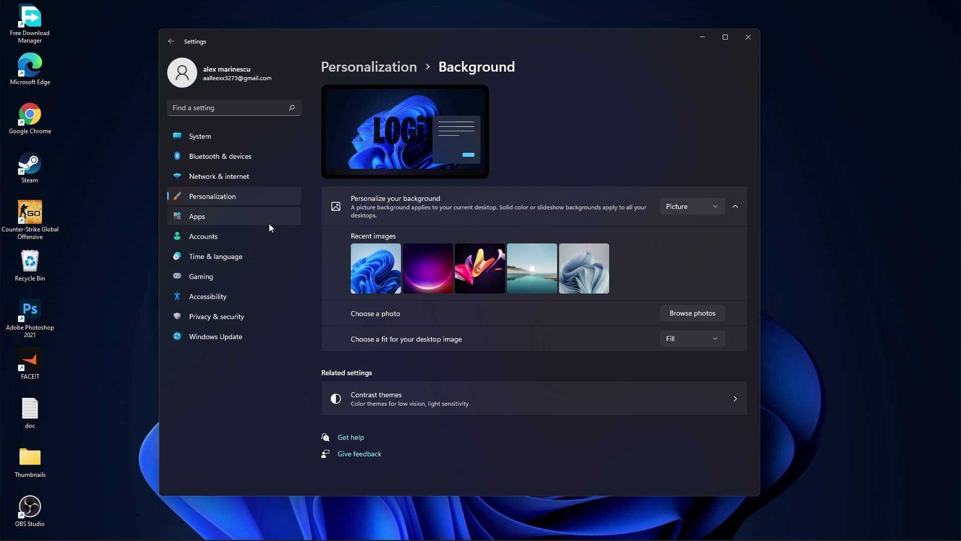
# Browse the 73 installed apps and show Adobe Photoshop 2021's Modify/Uninstall options.
pyautogui.click(210, 219)
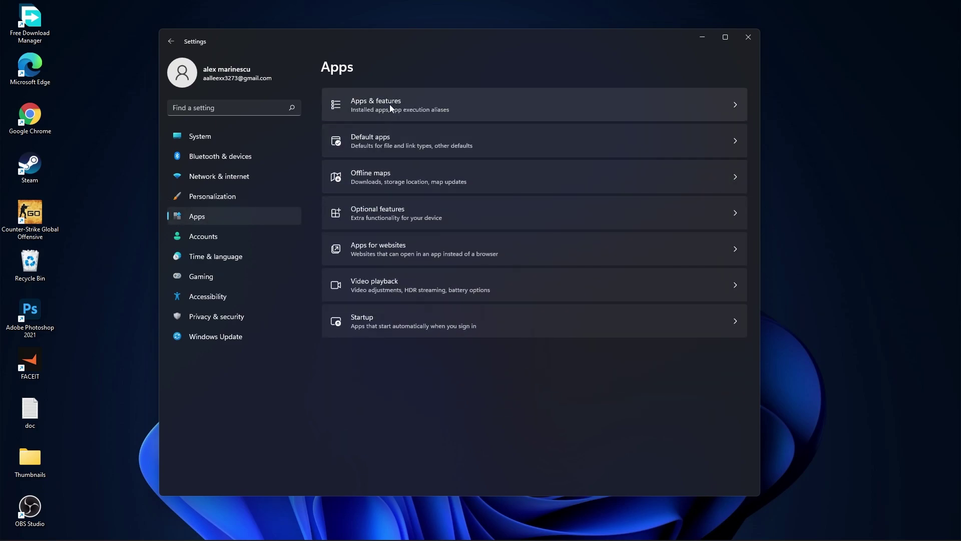
pyautogui.click(396, 101)
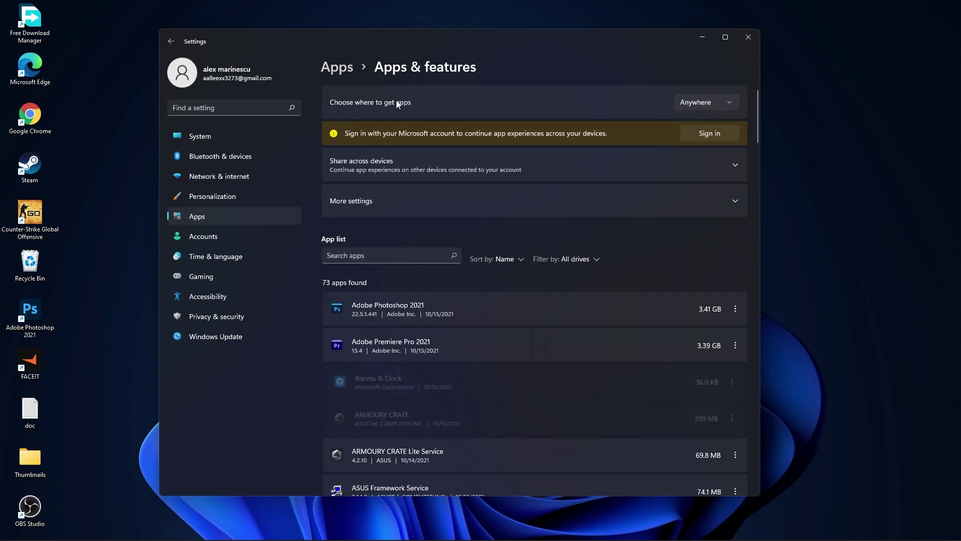
pyautogui.scroll(-4, 555, 351)
pyautogui.scroll(4, 556, 352)
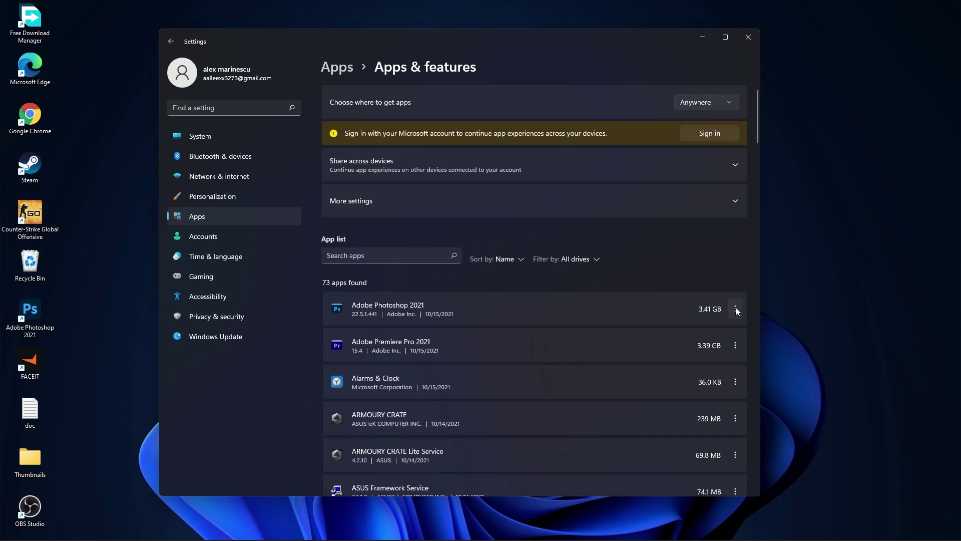
pyautogui.click(735, 308)
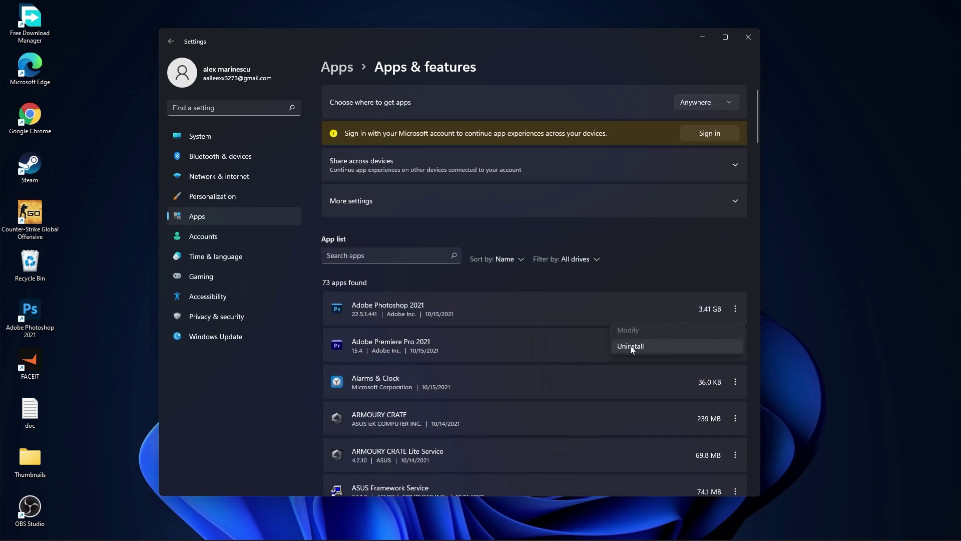
# Review the Xbox Game Bar settings under Gaming.
pyautogui.click(201, 278)
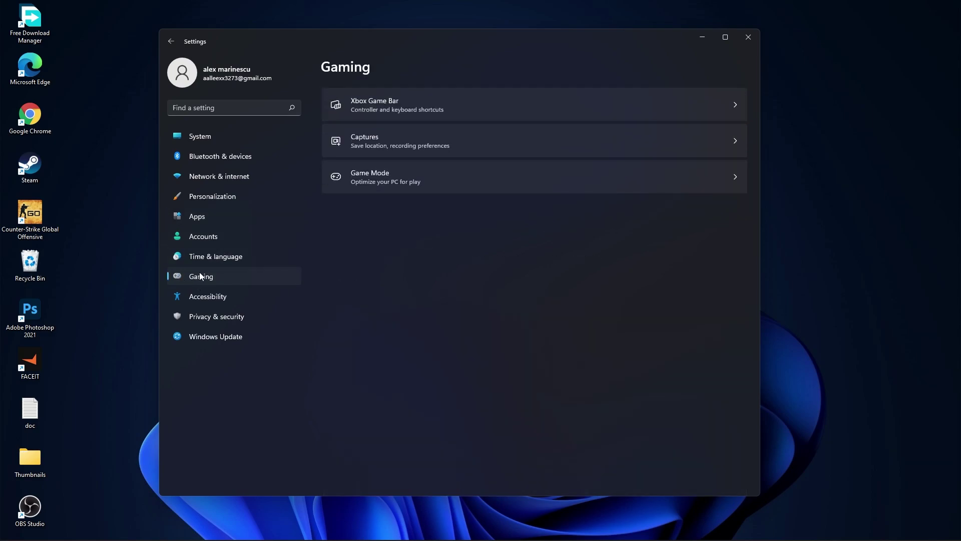
pyautogui.click(408, 104)
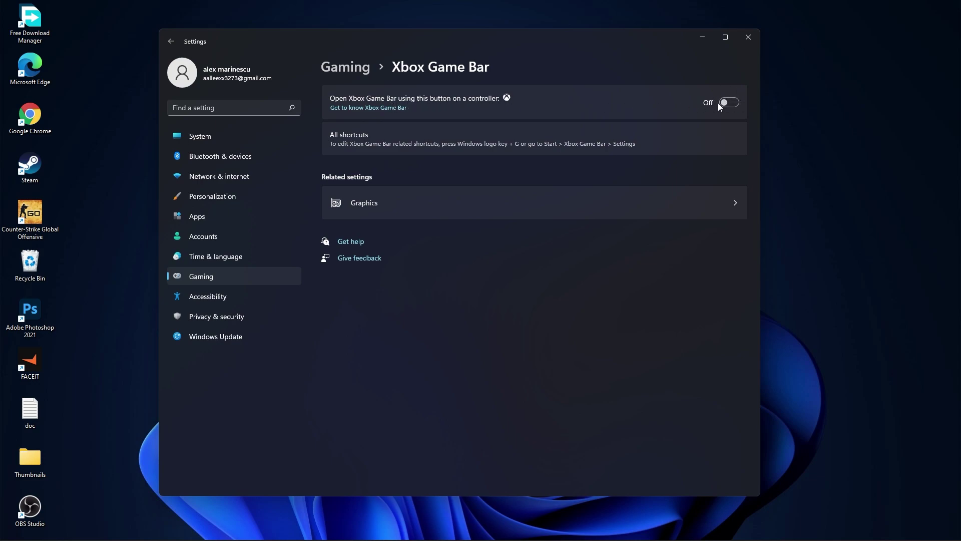
pyautogui.click(346, 67)
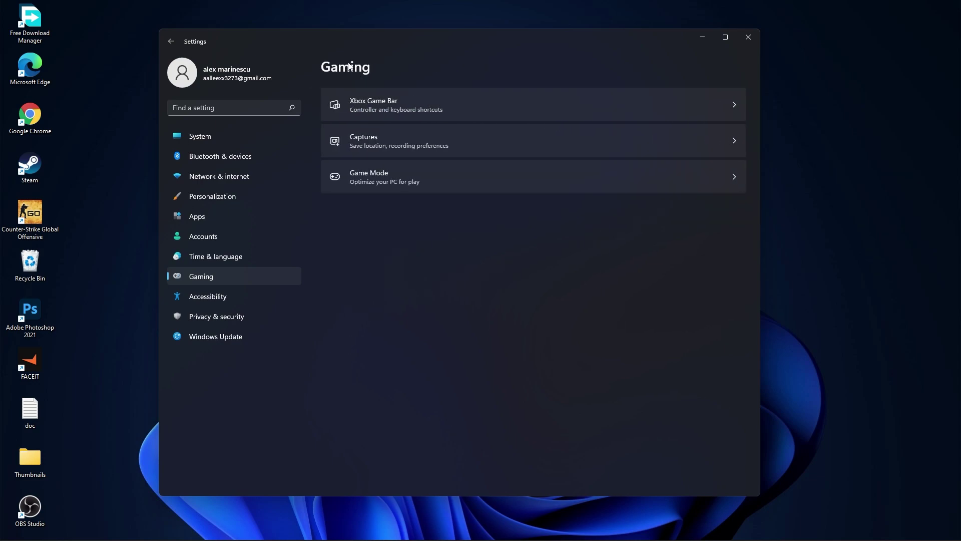
# Switch off Record what happened, audio capture and mouse cursor capture; confirm Game Mode is on.
pyautogui.click(376, 138)
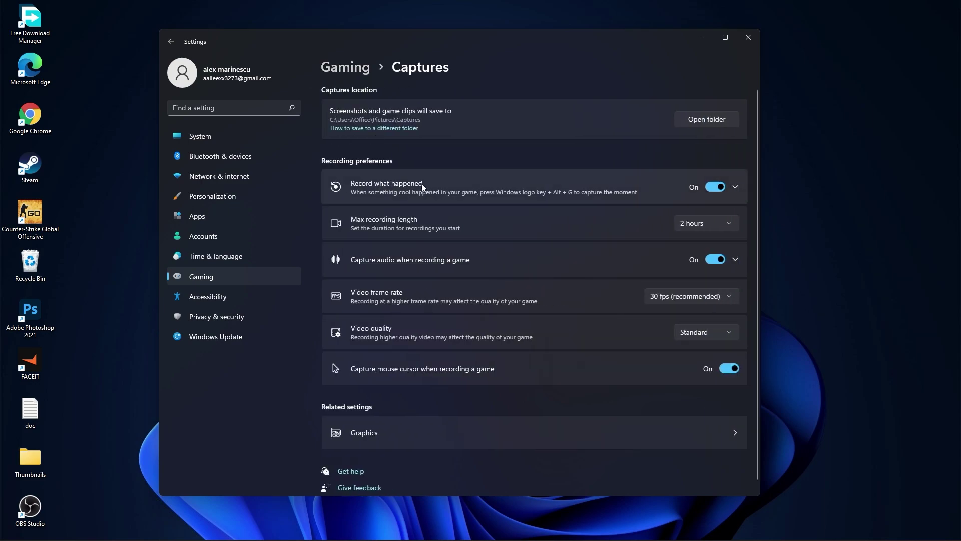
pyautogui.click(717, 191)
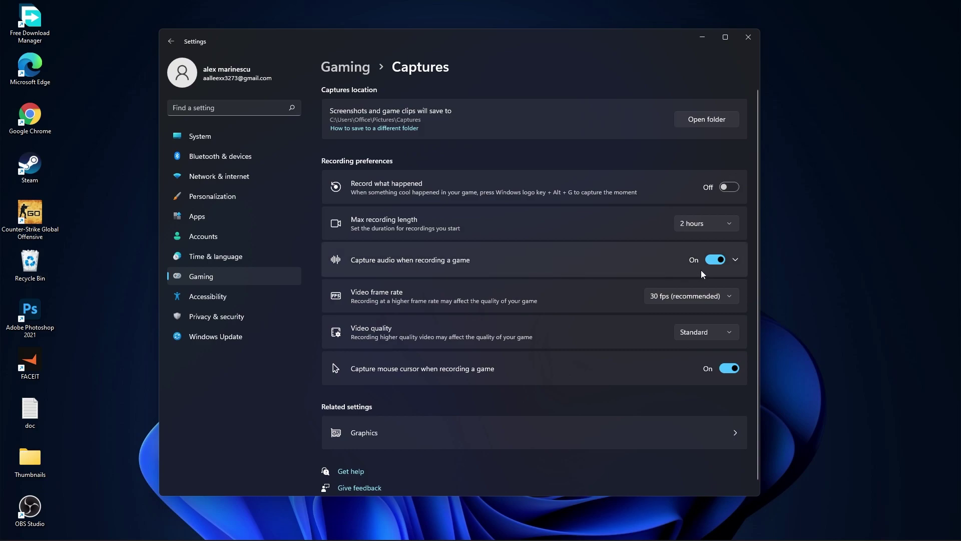
pyautogui.click(724, 259)
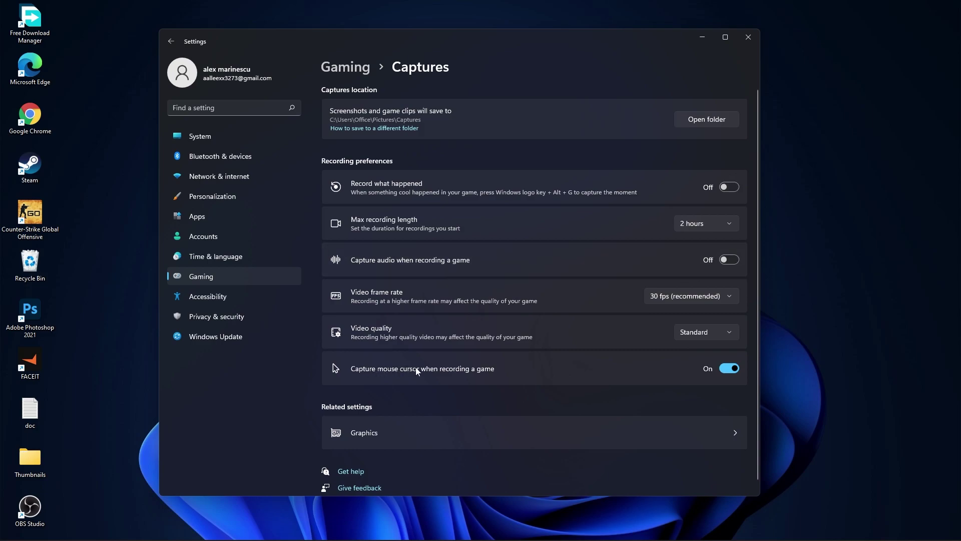
pyautogui.click(729, 369)
pyautogui.click(345, 67)
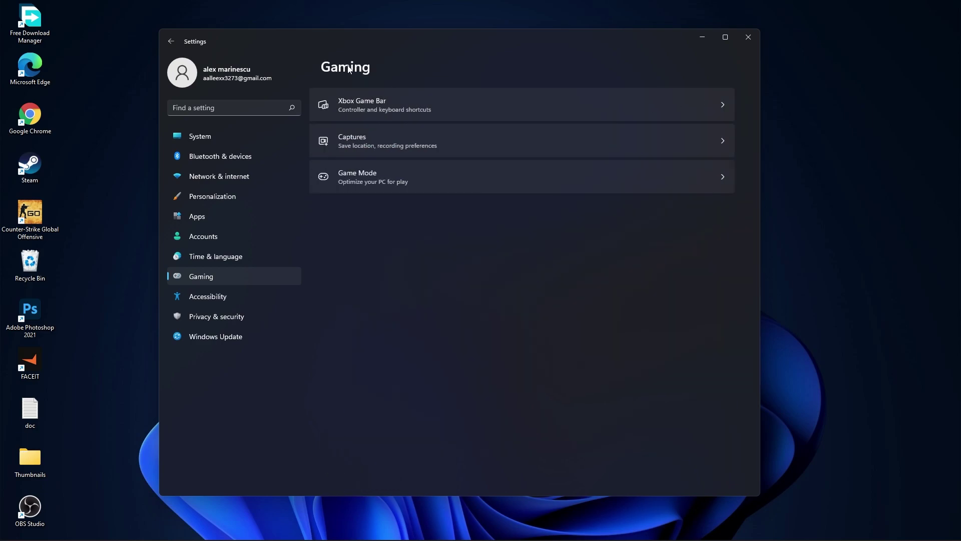
pyautogui.click(379, 175)
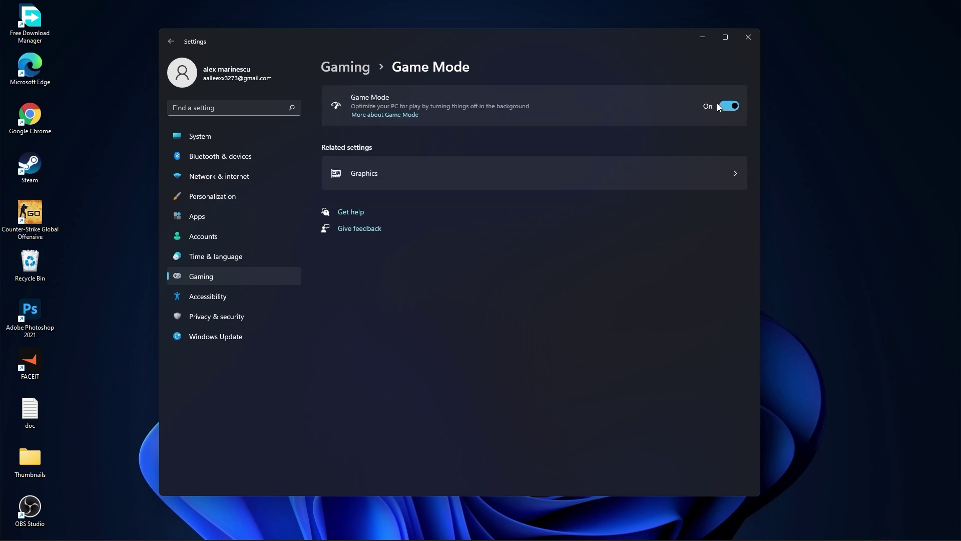
# Review the General and Speech pages under Privacy & security.
pyautogui.hotkey('alt', 'Left')
pyautogui.click(203, 318)
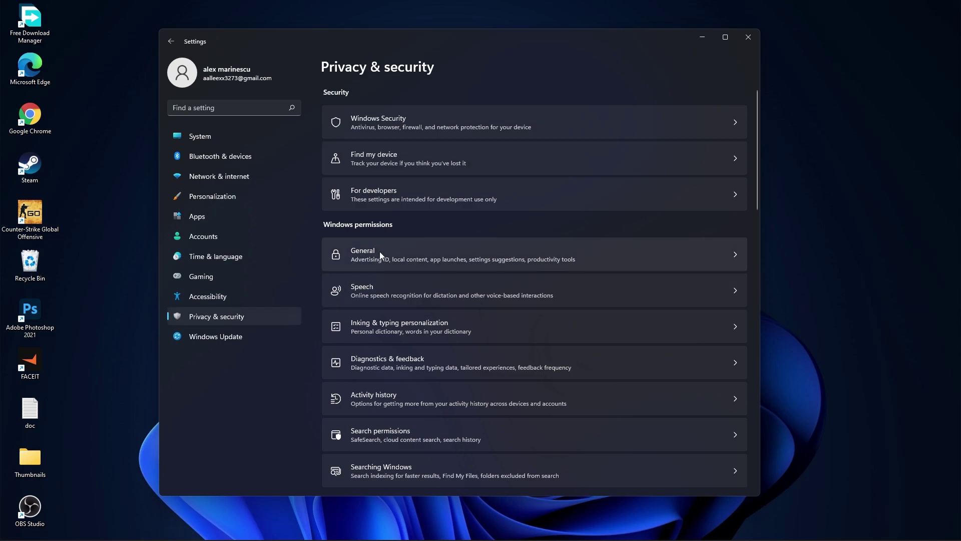
pyautogui.click(383, 249)
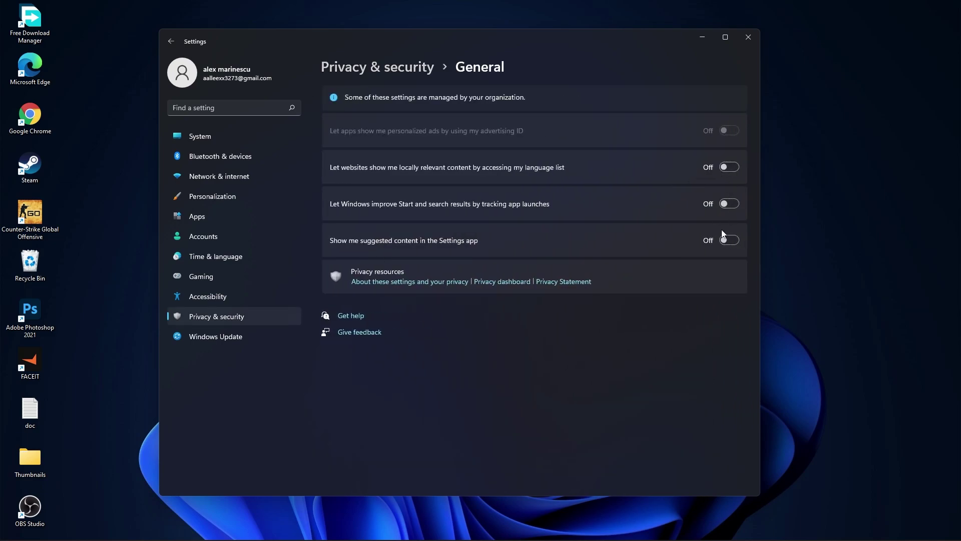
pyautogui.click(398, 73)
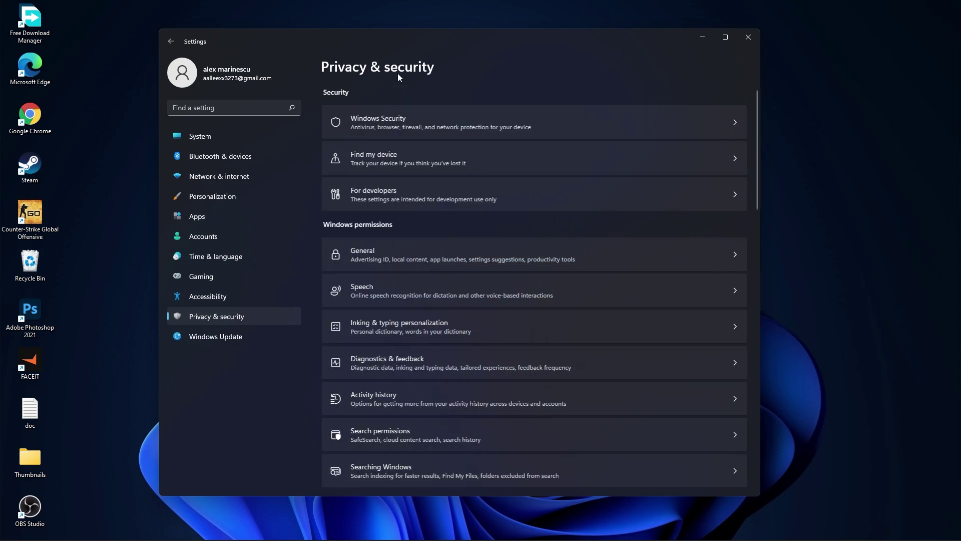
pyautogui.click(387, 289)
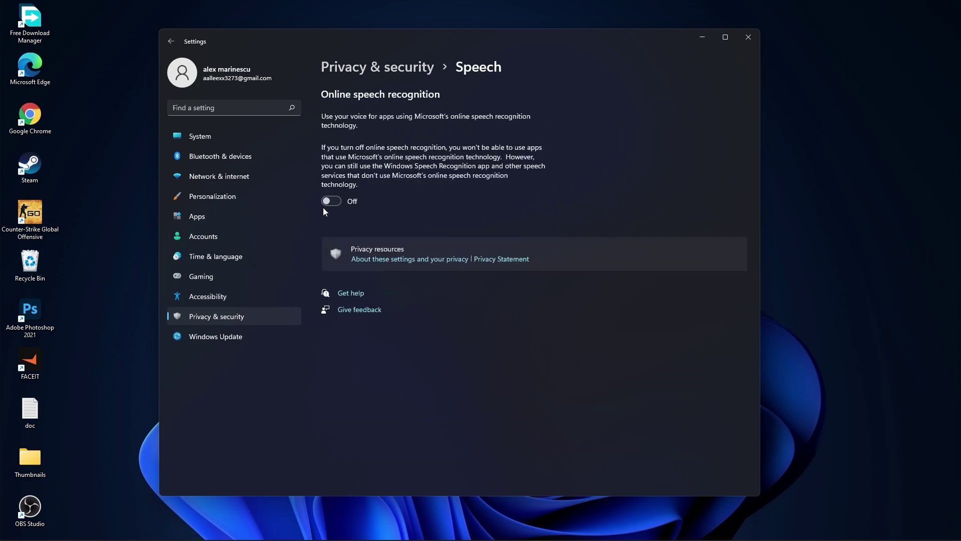
pyautogui.click(390, 69)
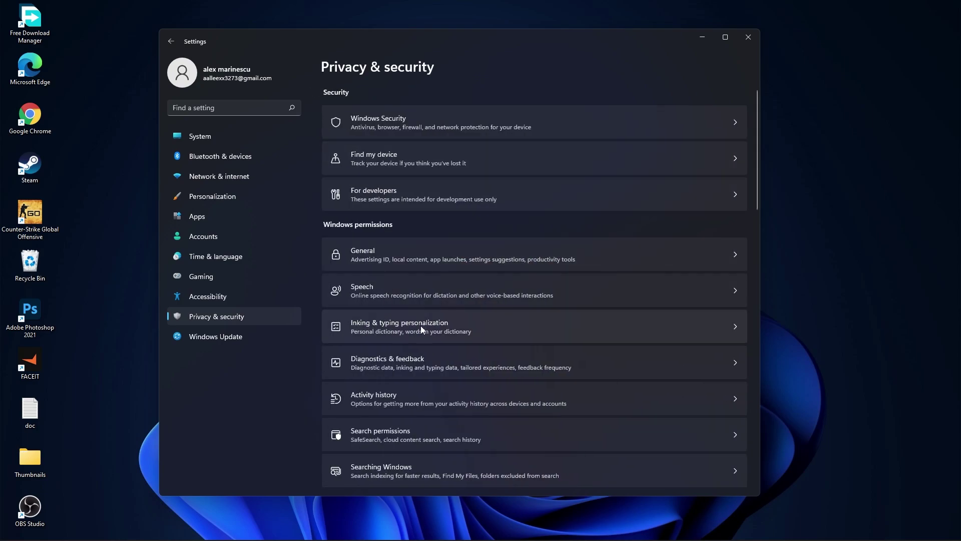
# Confirm the inking and typing dictionary stays off and review Diagnostics & feedback.
pyautogui.click(435, 327)
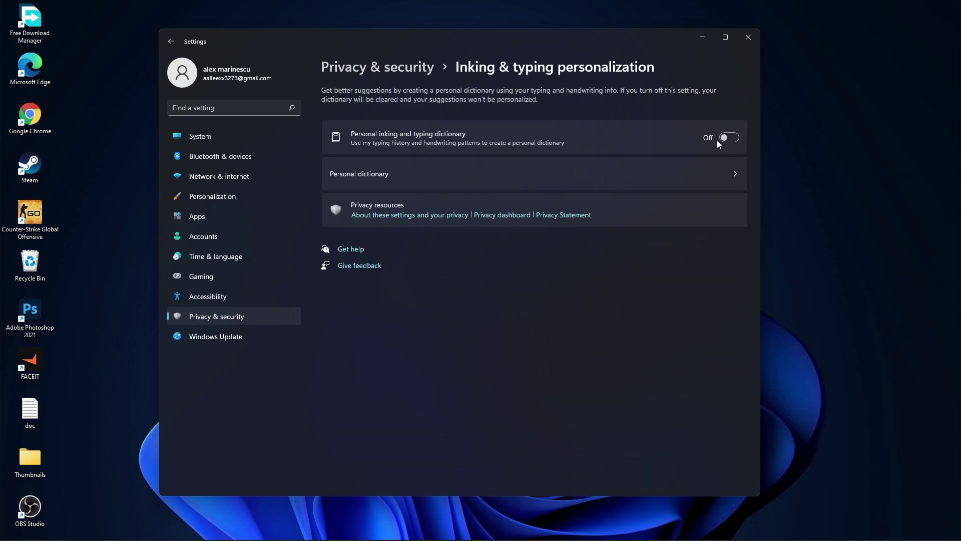
pyautogui.click(381, 67)
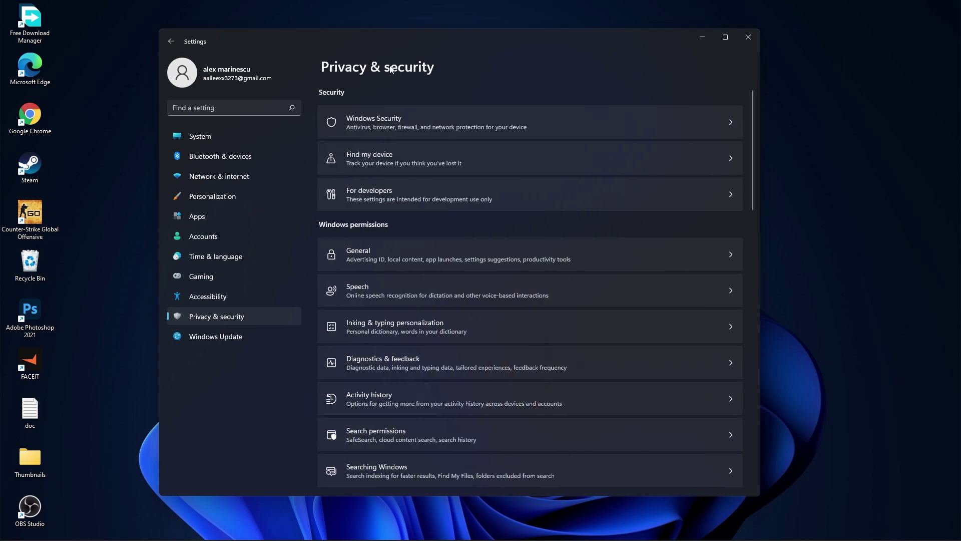
pyautogui.click(407, 365)
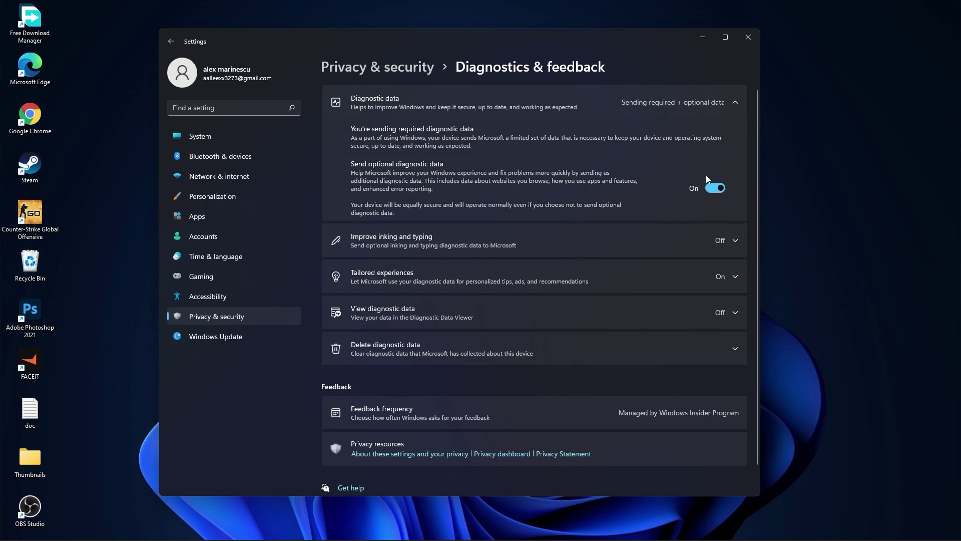
pyautogui.click(395, 68)
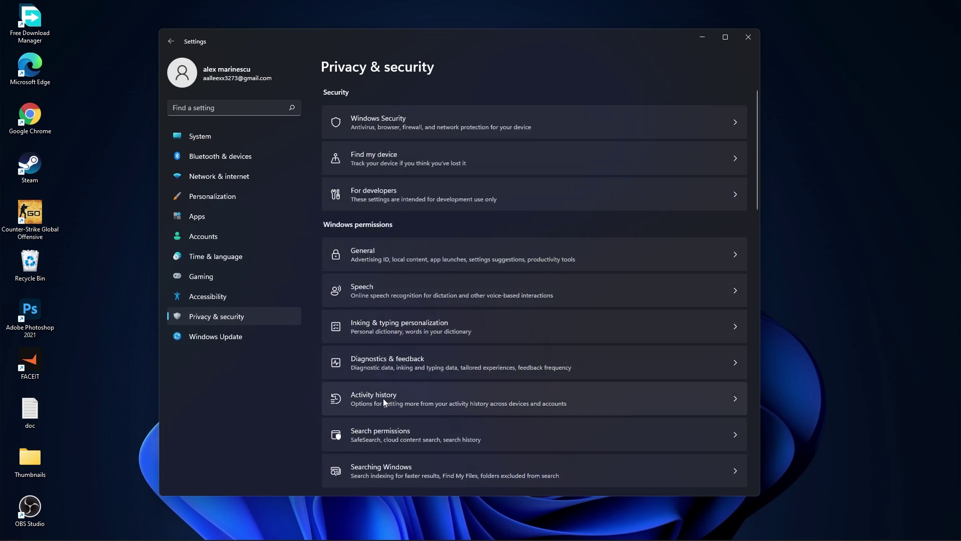
# Uncheck 'Store my activity history' and review Searching Windows, left on Classic.
pyautogui.click(383, 398)
pyautogui.click(327, 135)
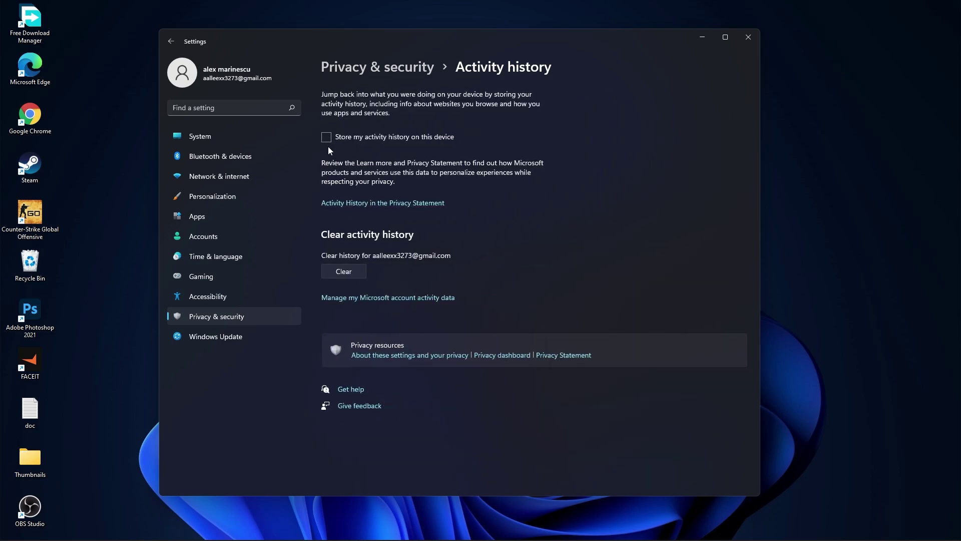
pyautogui.click(368, 68)
pyautogui.scroll(-3, 419, 273)
pyautogui.scroll(-2, 419, 256)
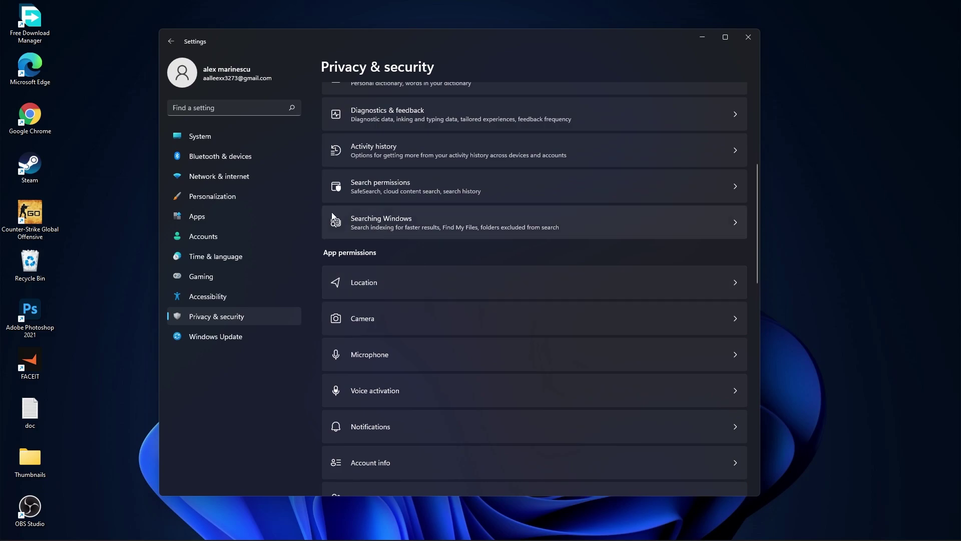
pyautogui.click(392, 224)
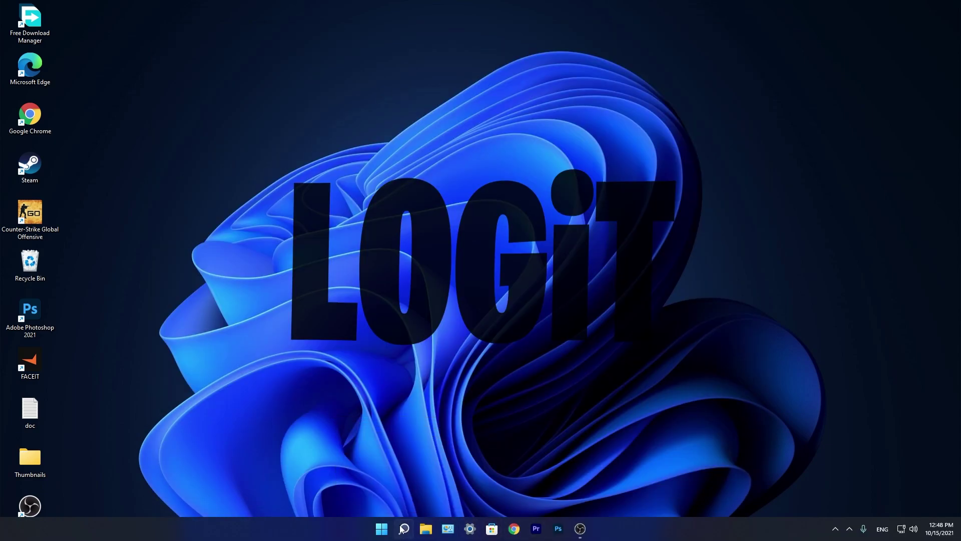
# Find Task Manager by searching 'task', disable CCXProcess on the Startup tab, then close it.
pyautogui.click(405, 529)
pyautogui.write('tas')
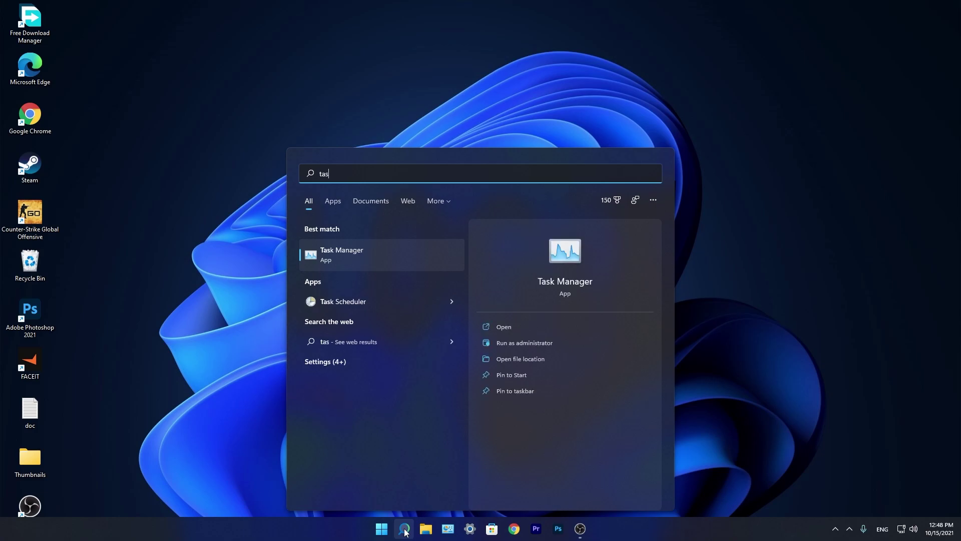
pyautogui.write('k')
pyautogui.click(358, 253)
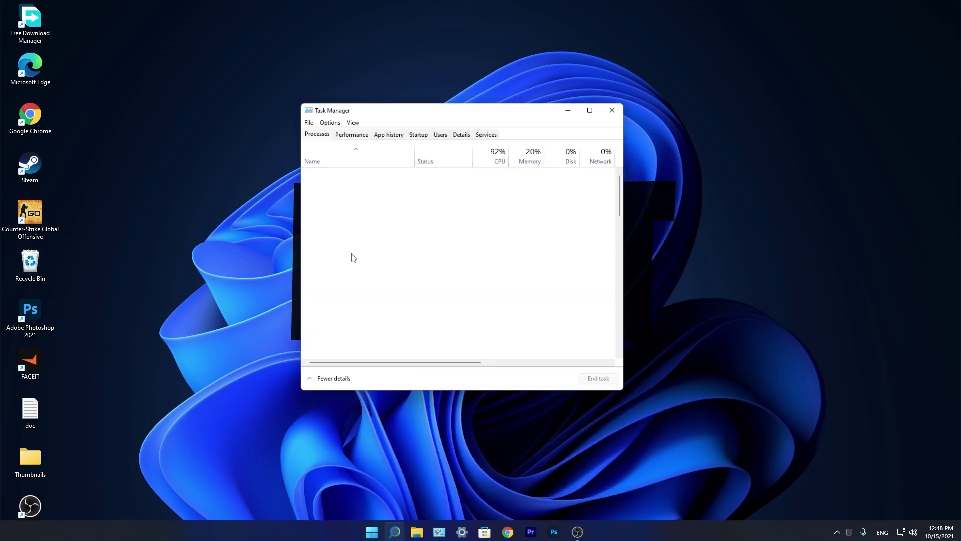
pyautogui.click(425, 132)
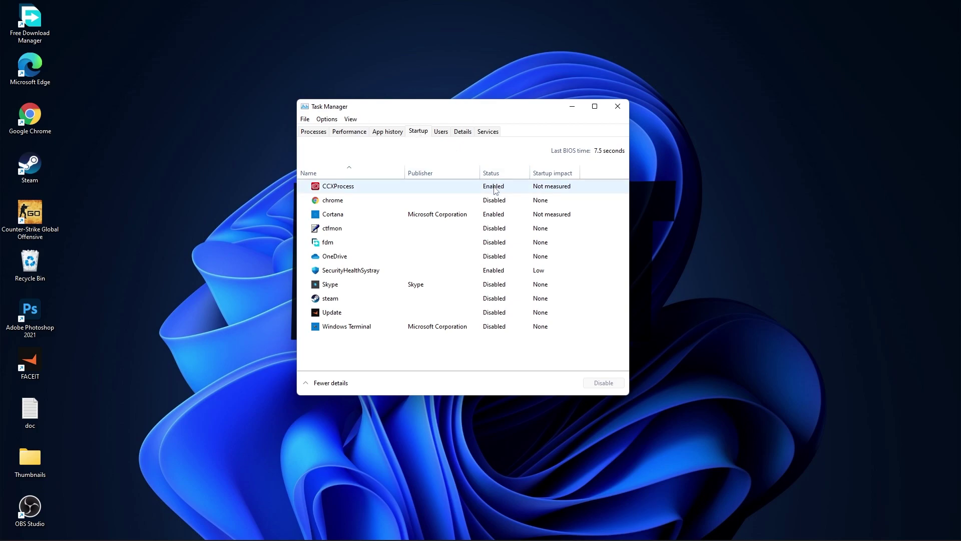
pyautogui.rightClick(497, 187)
pyautogui.click(510, 194)
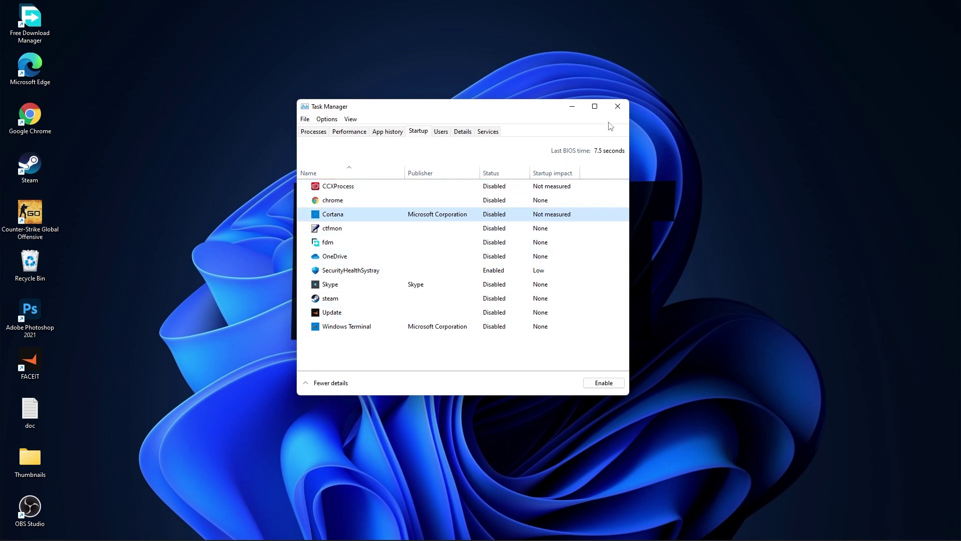
pyautogui.click(618, 107)
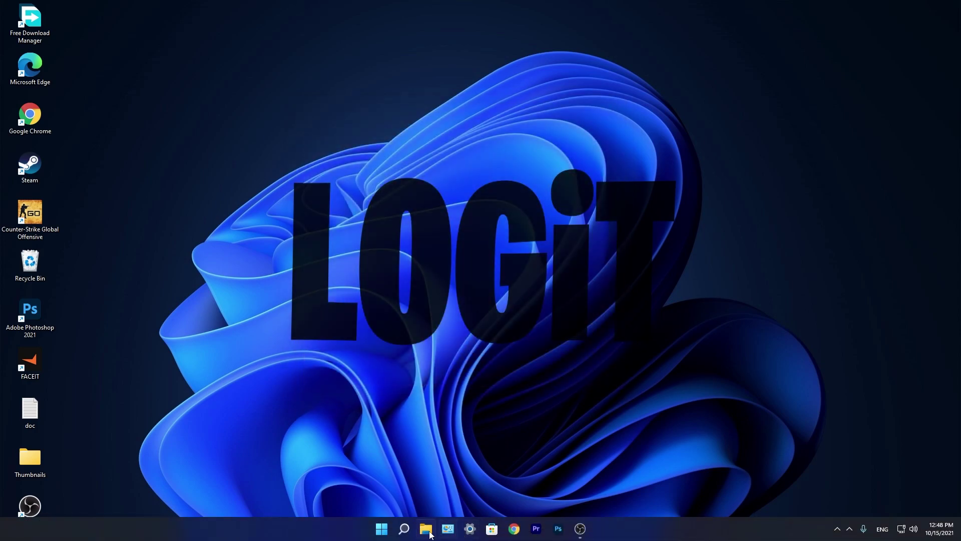
# Open Defragment and Optimize Drives, optimize the C: SSD, then analyze and optimize the D: HDD.
pyautogui.click(405, 532)
pyautogui.write('opti')
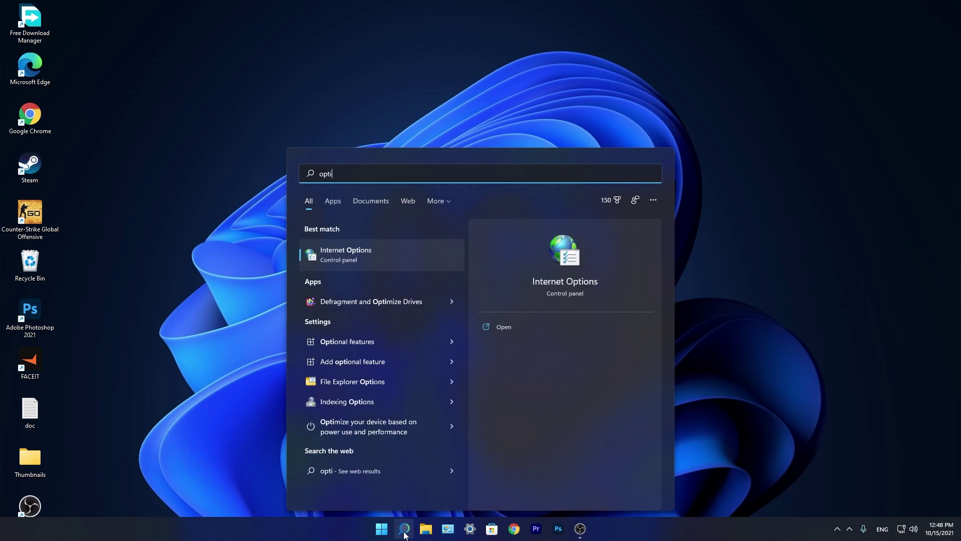
pyautogui.write('mi')
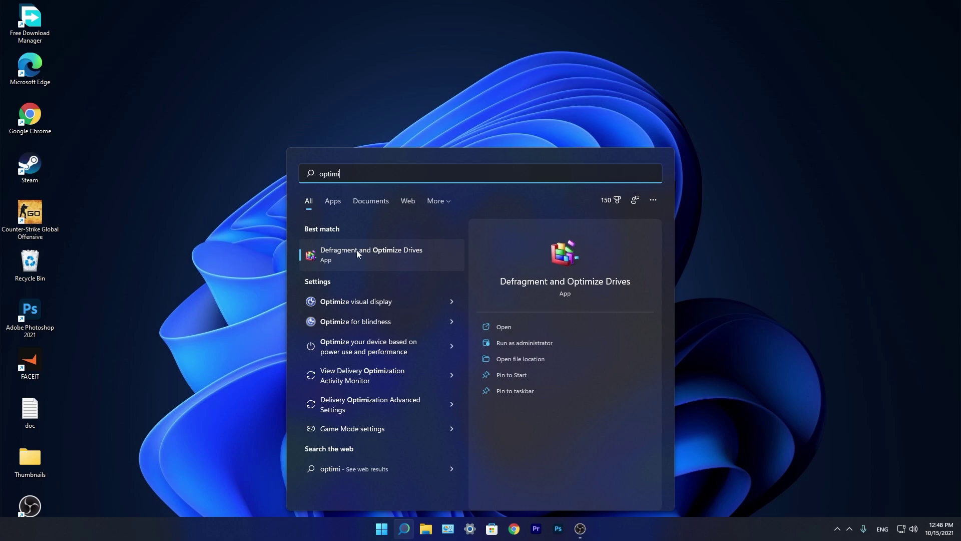
pyautogui.click(383, 252)
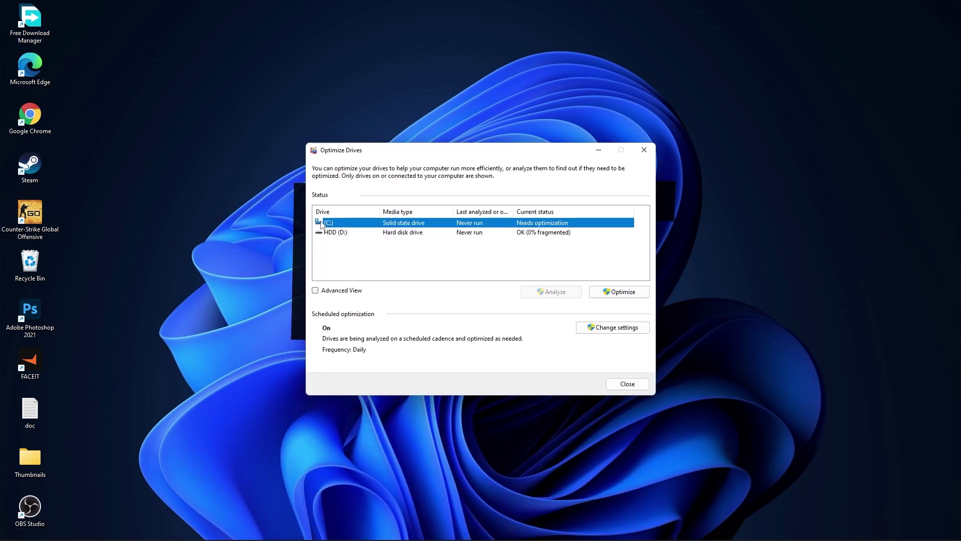
pyautogui.click(607, 294)
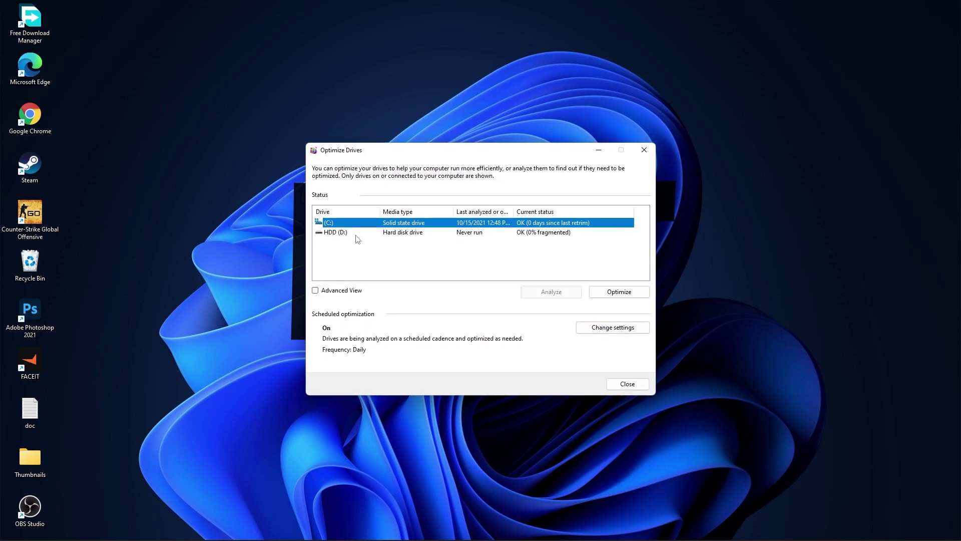
pyautogui.click(330, 233)
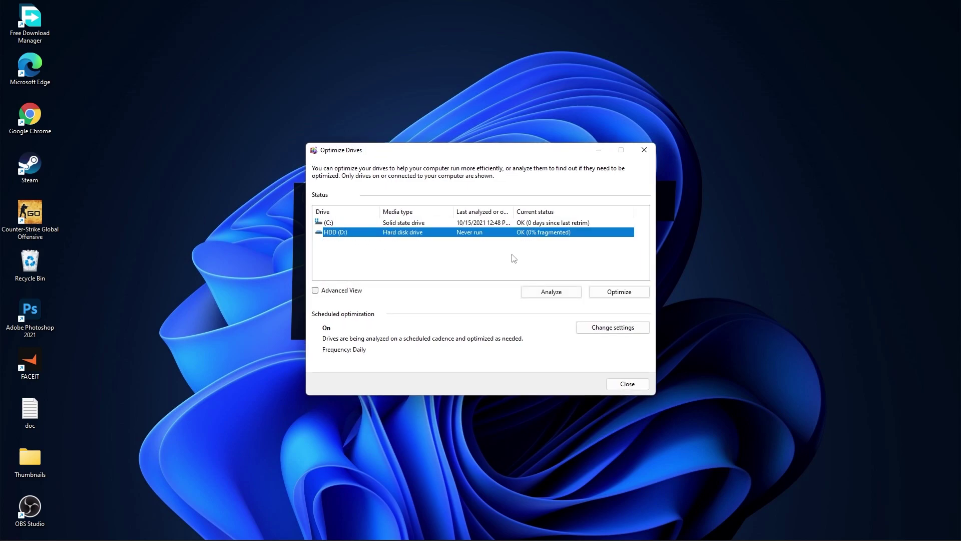
pyautogui.click(551, 293)
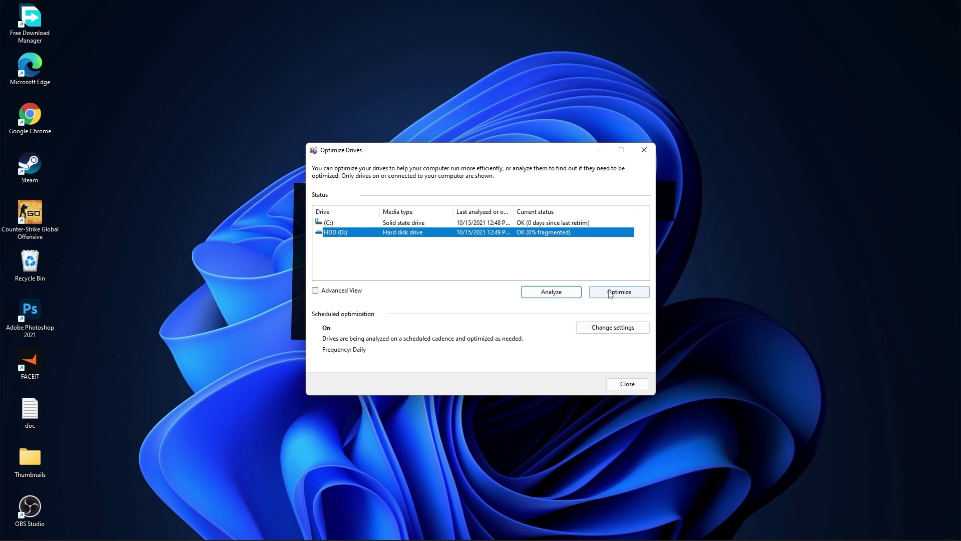
pyautogui.click(619, 294)
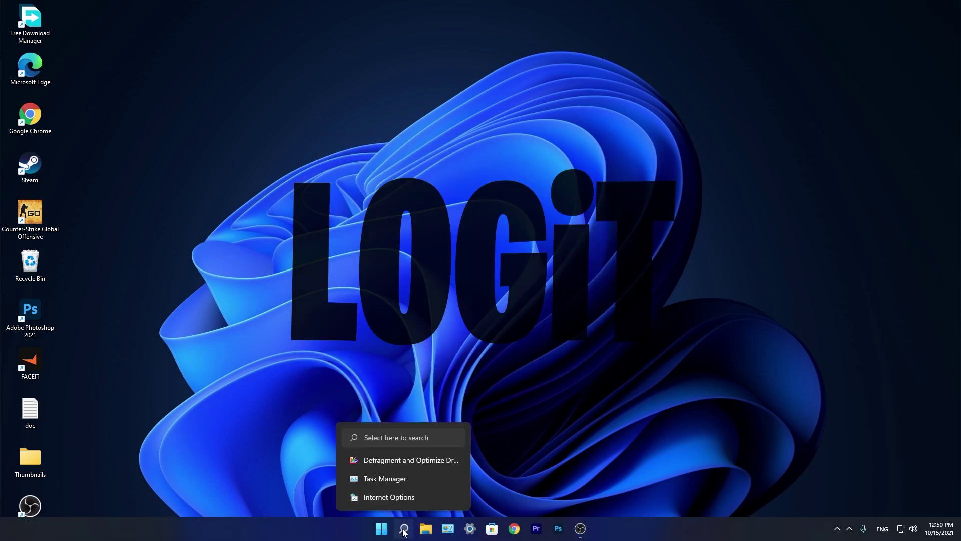
# Delete every item in the Windows Temp folder opened via Run 'temp', granting access.
pyautogui.click(402, 532)
pyautogui.write('run')
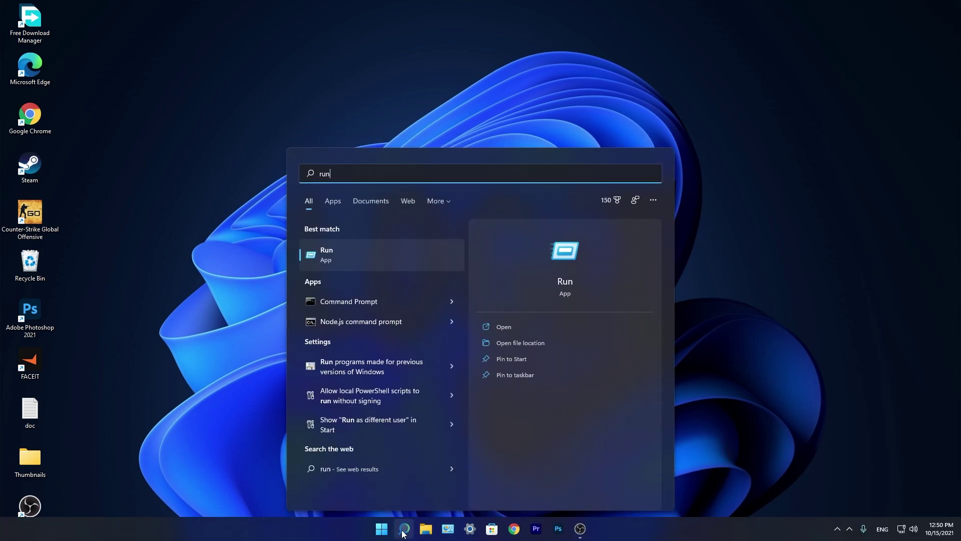
pyautogui.click(347, 256)
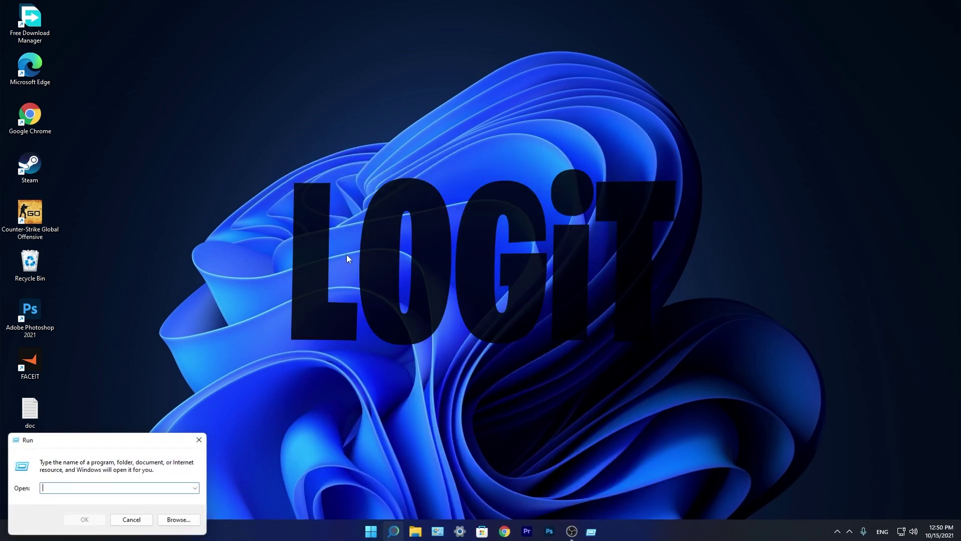
pyautogui.write('temp')
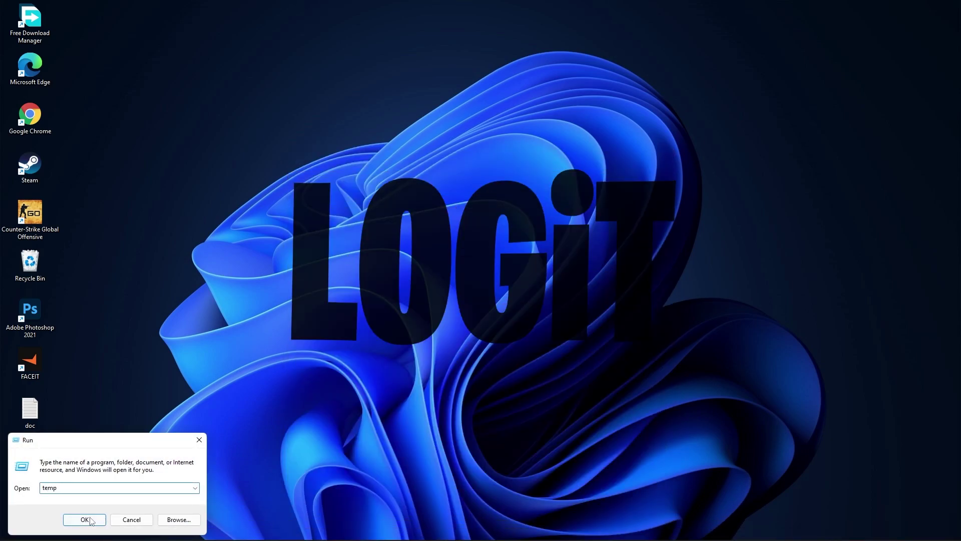
pyautogui.click(89, 520)
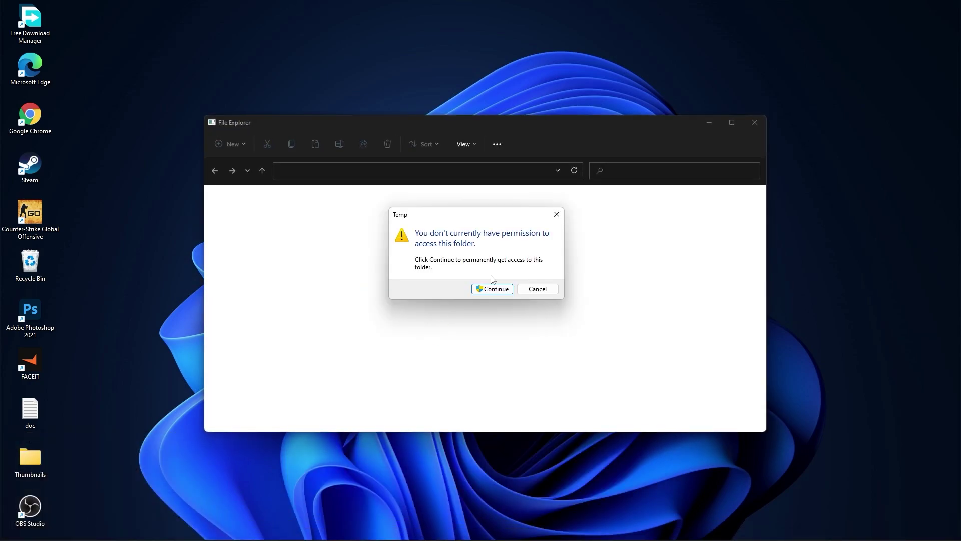
pyautogui.click(498, 289)
pyautogui.moveTo(576, 364); pyautogui.dragTo(362, 208)
pyautogui.rightClick(362, 208)
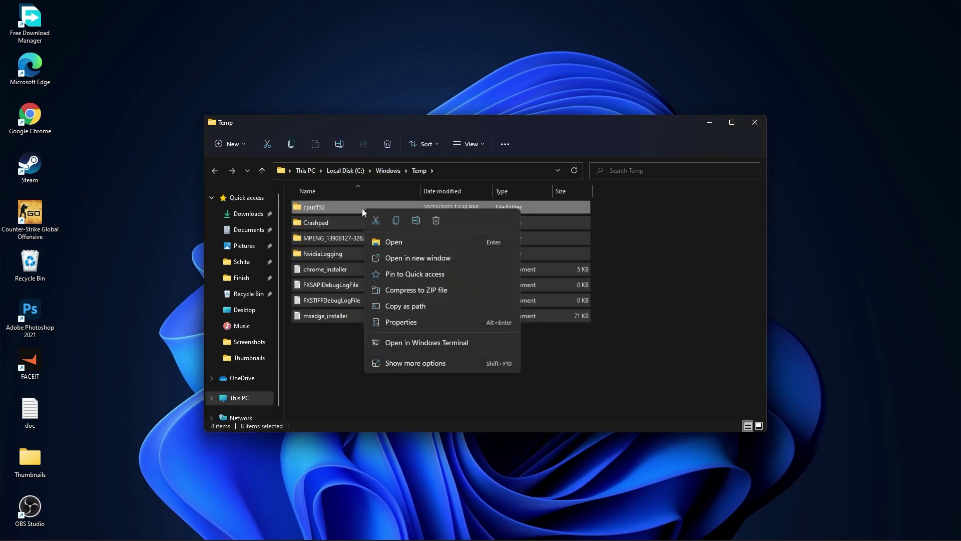
pyautogui.click(435, 221)
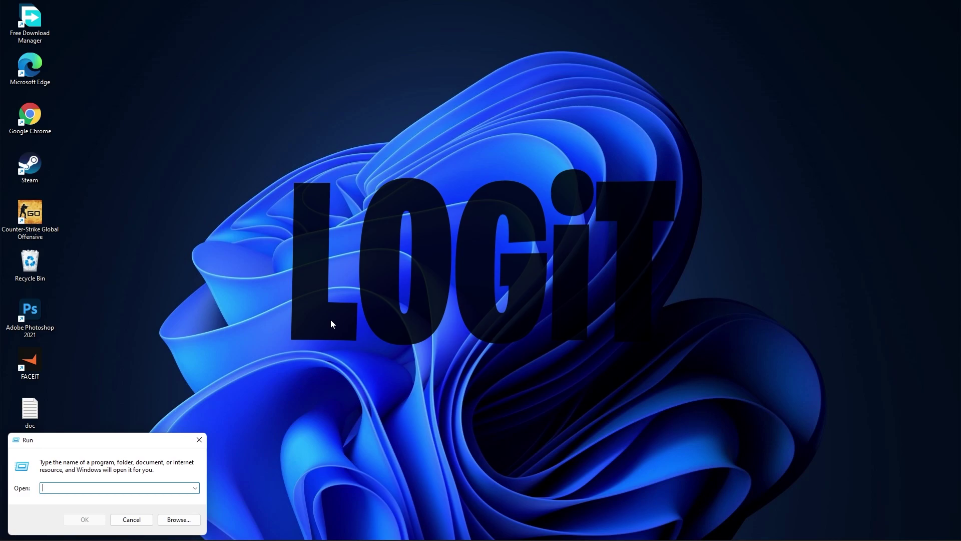
# Open the user %temp% folder and select all eight items for deletion.
pyautogui.write('temp%')
pyautogui.click(75, 519)
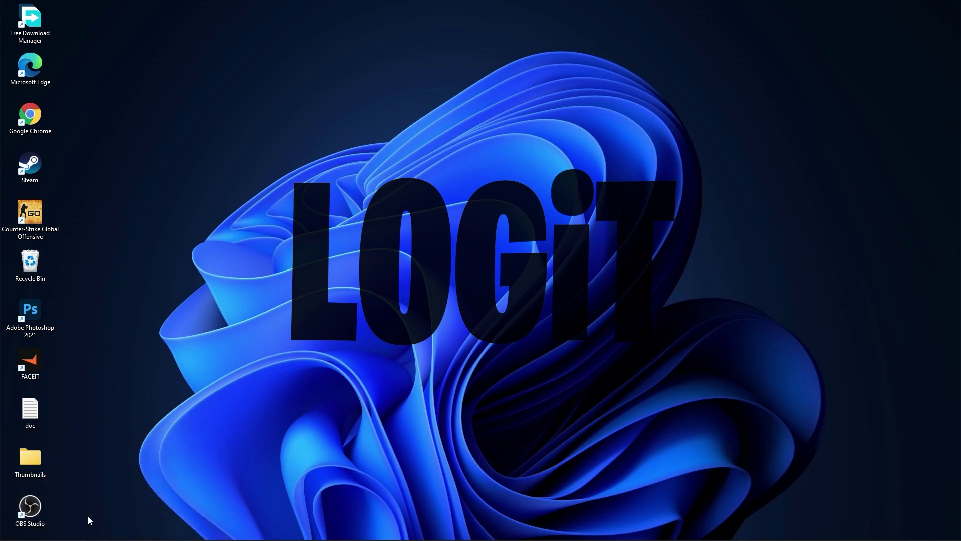
pyautogui.moveTo(537, 371); pyautogui.dragTo(383, 214)
pyautogui.rightClick(383, 214)
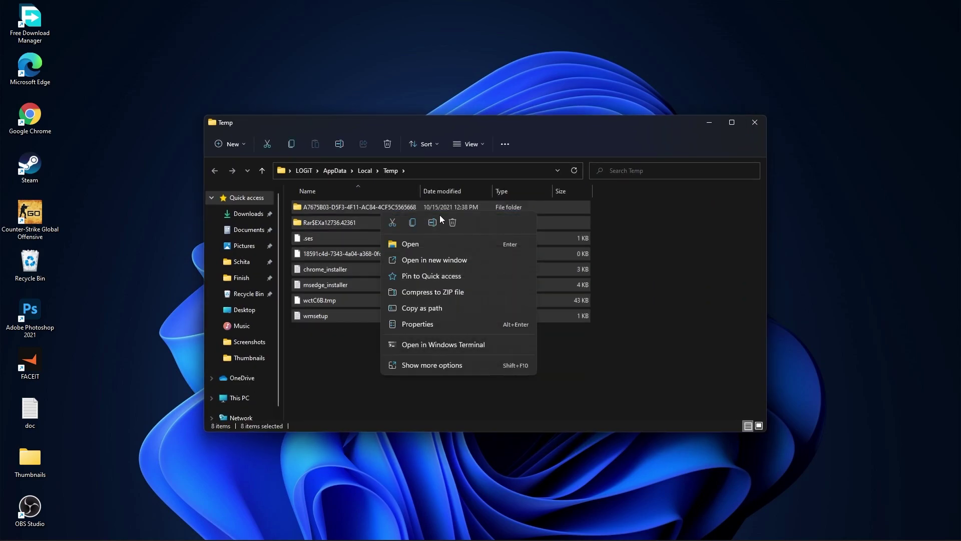
# Finish deleting the %temp% items, then delete all 139 files in the Prefetch folder.
pyautogui.click(452, 222)
pyautogui.press('super+r')
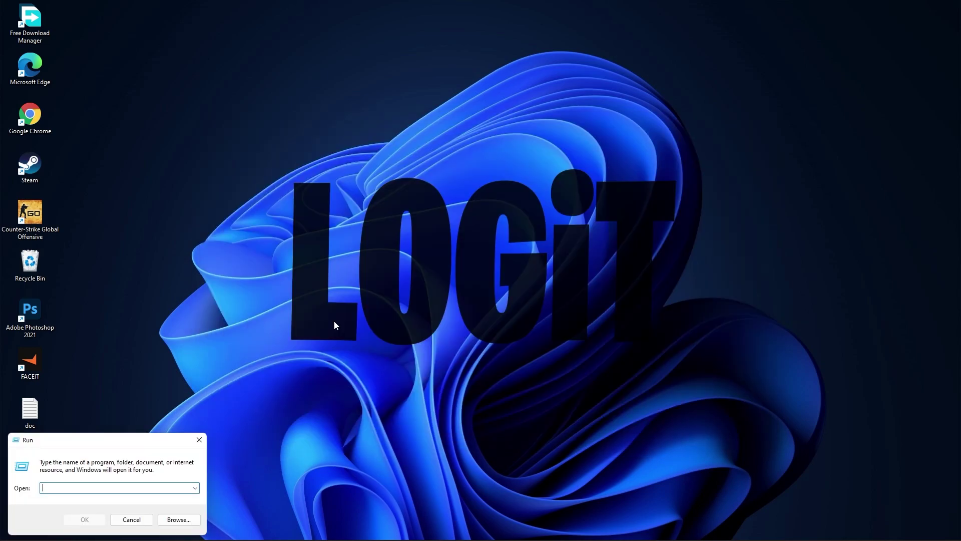
pyautogui.write('prefetch')
pyautogui.click(84, 519)
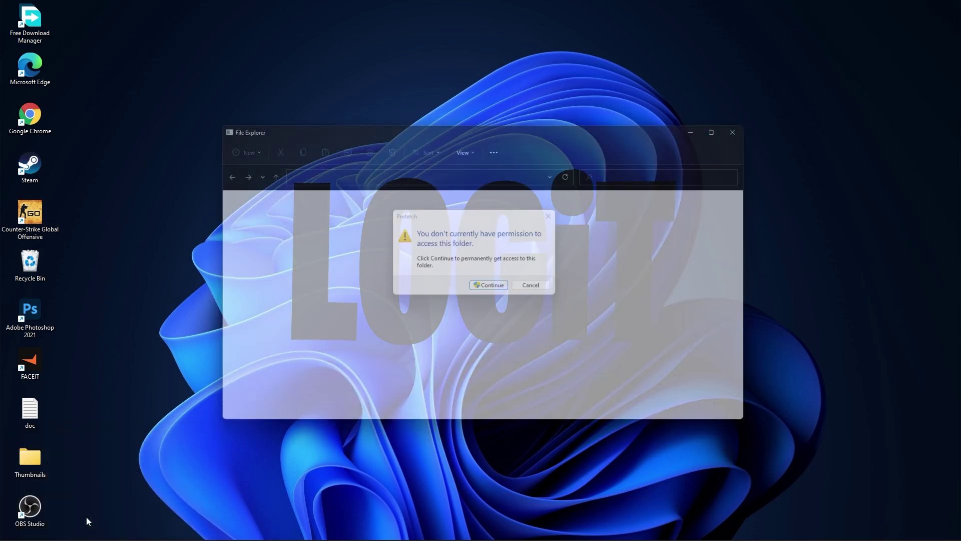
pyautogui.click(494, 290)
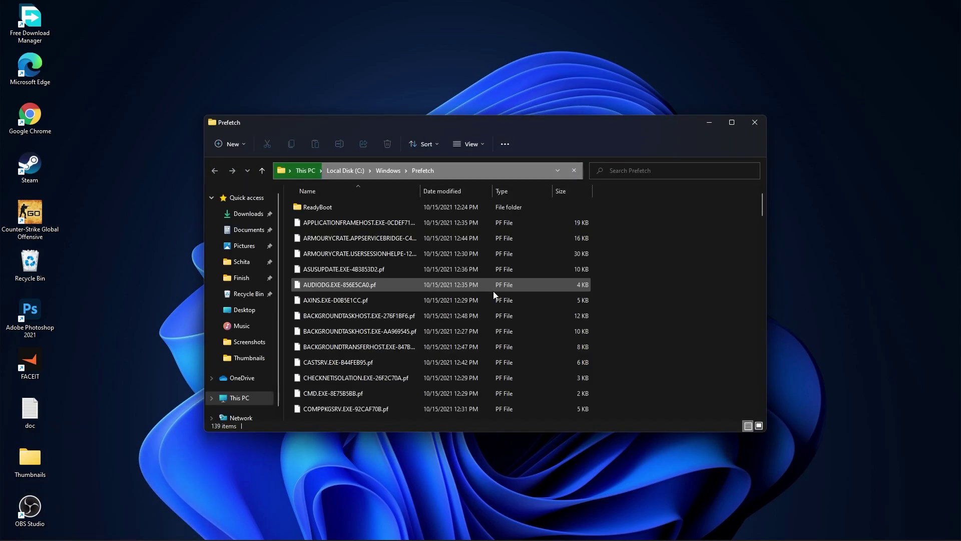
pyautogui.moveTo(616, 201)
pyautogui.mouseDown()
pyautogui.moveTo(478, 485)
pyautogui.moveTo(485, 408)
pyautogui.mouseUp()
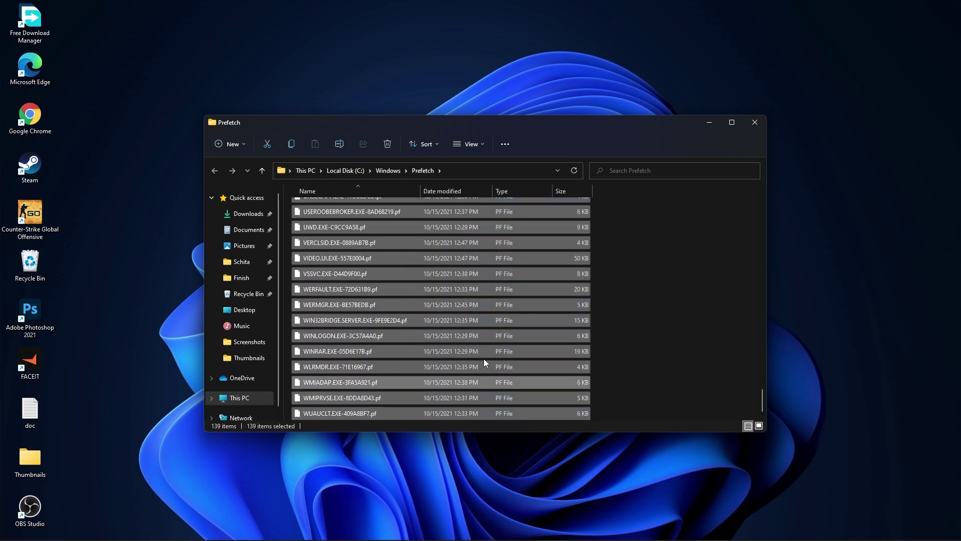
pyautogui.rightClick(482, 242)
pyautogui.click(557, 256)
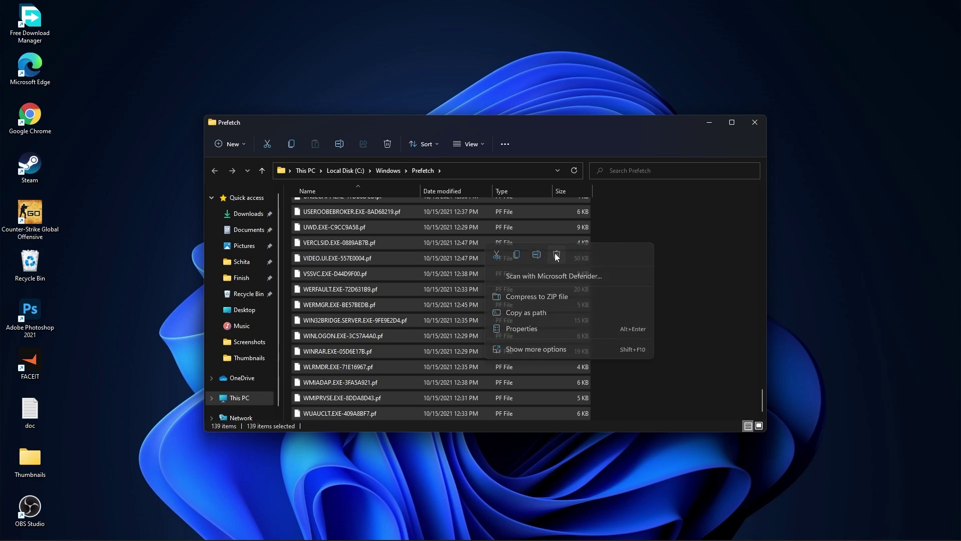
# Set visual effects to best performance, keeping only smooth screen-font edges and thumbnails, and apply.
pyautogui.click(407, 528)
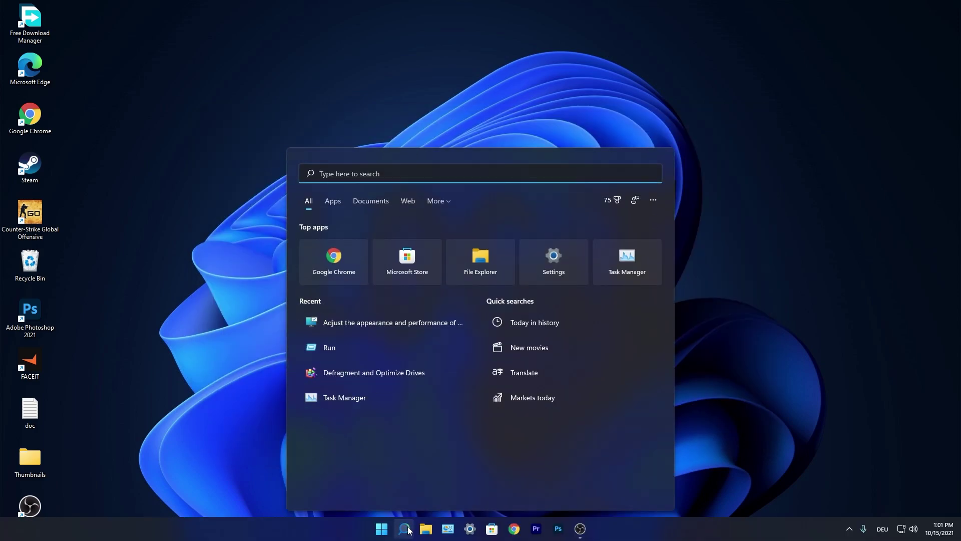
pyautogui.write('performan')
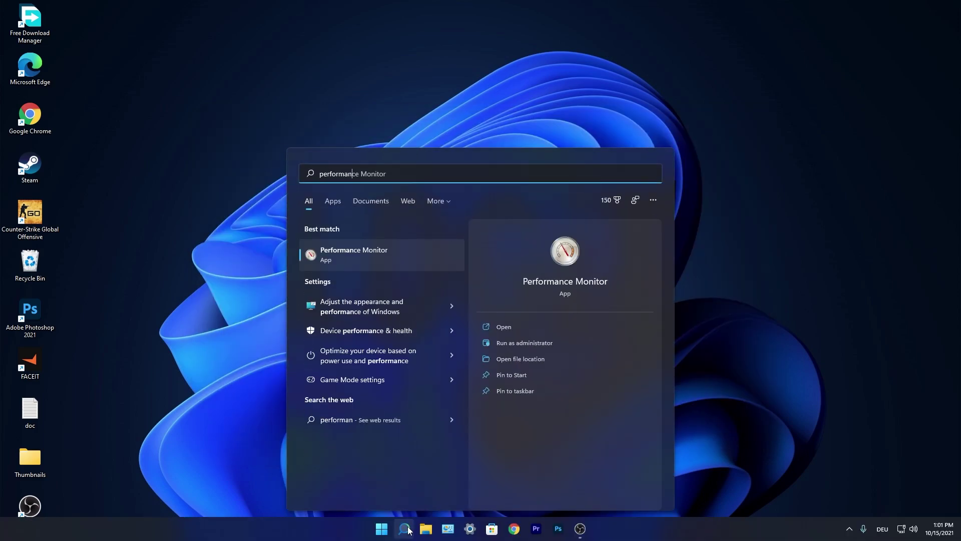
pyautogui.write('ce')
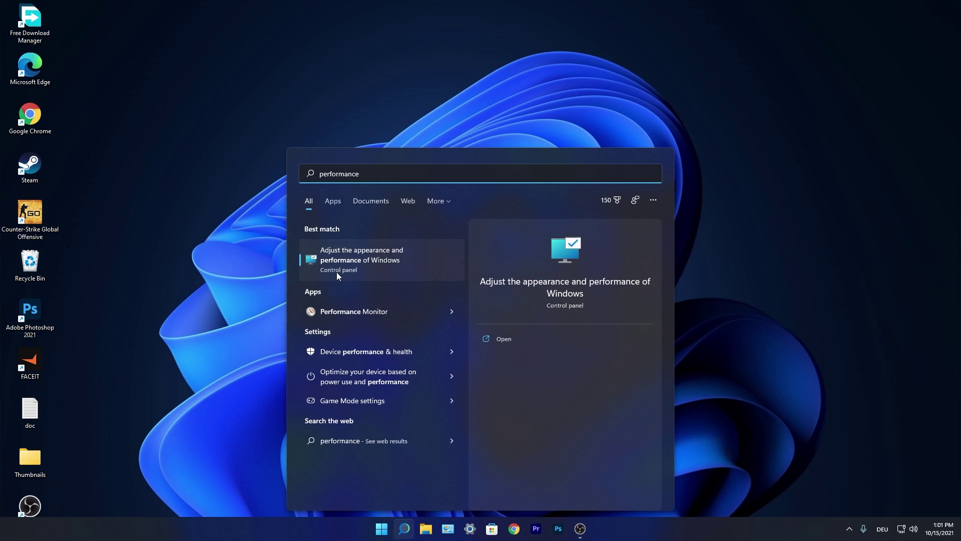
pyautogui.click(364, 260)
pyautogui.moveTo(150, 65)
pyautogui.mouseDown()
pyautogui.moveTo(305, 125)
pyautogui.moveTo(470, 129)
pyautogui.mouseUp()
pyautogui.click(406, 203)
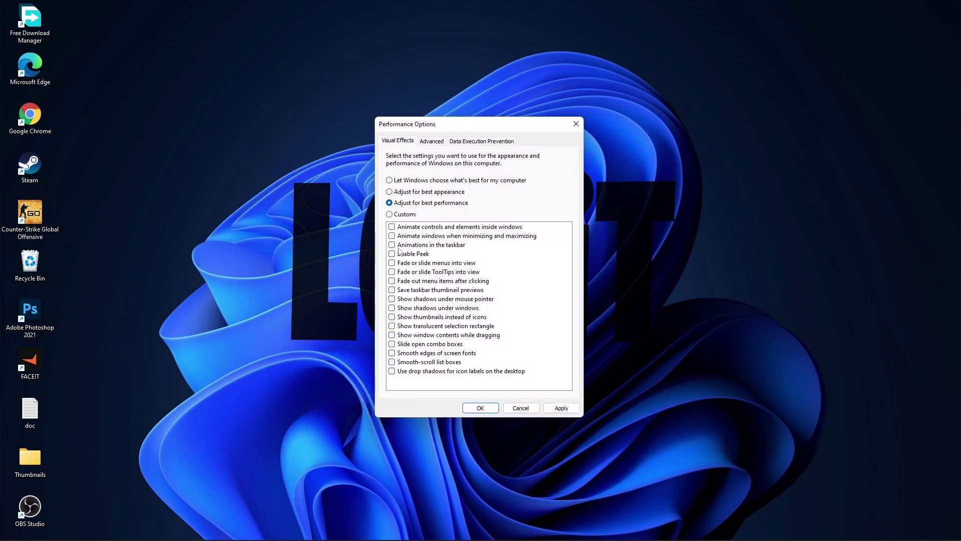
pyautogui.click(390, 214)
pyautogui.click(394, 354)
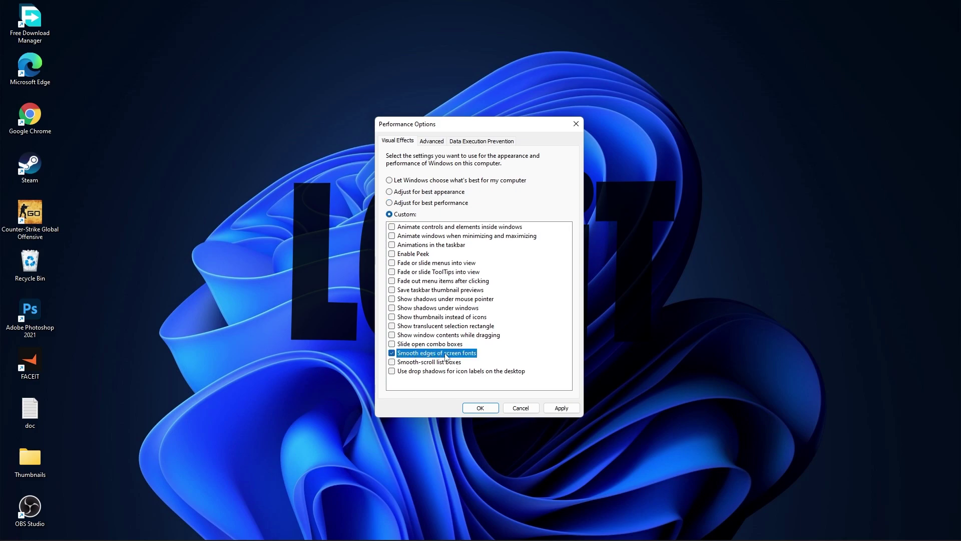
pyautogui.click(391, 319)
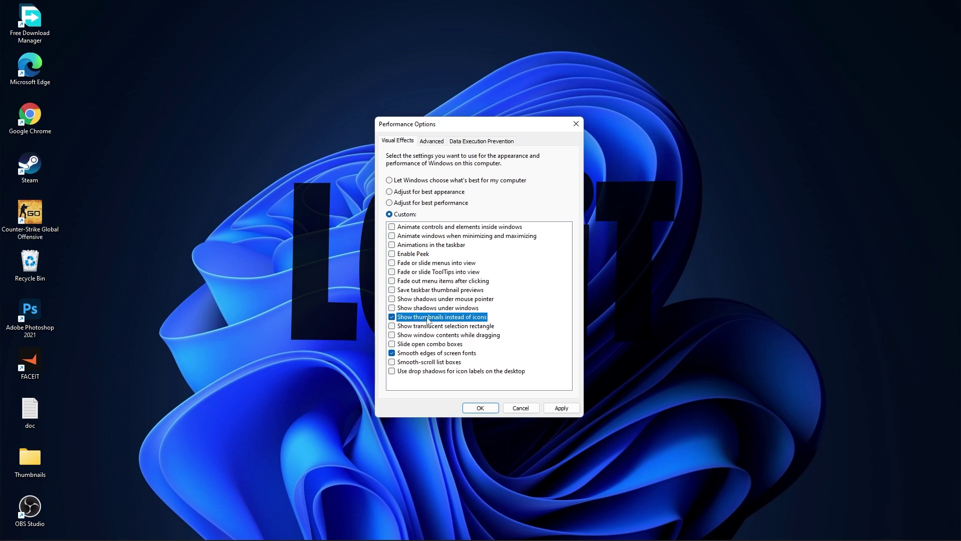
pyautogui.click(562, 408)
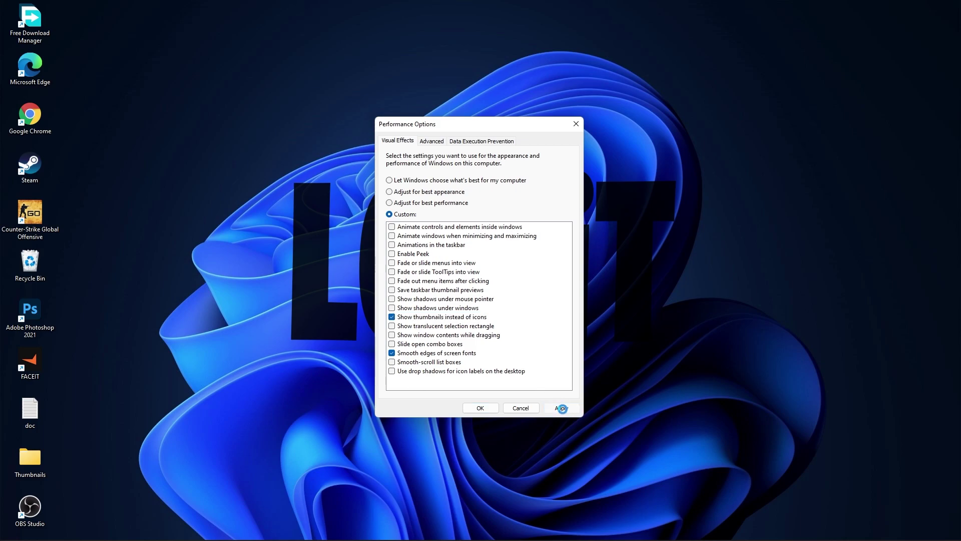
pyautogui.click(480, 408)
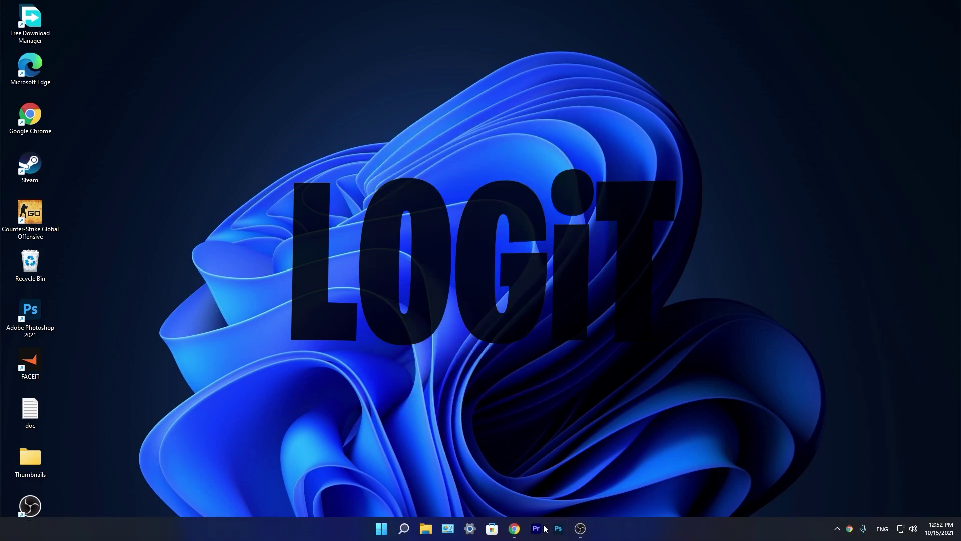
# Find and download NVIDIA Game Ready Driver 496.13 for the GeForce 10 Series GTX 1050 Ti.
pyautogui.click(515, 528)
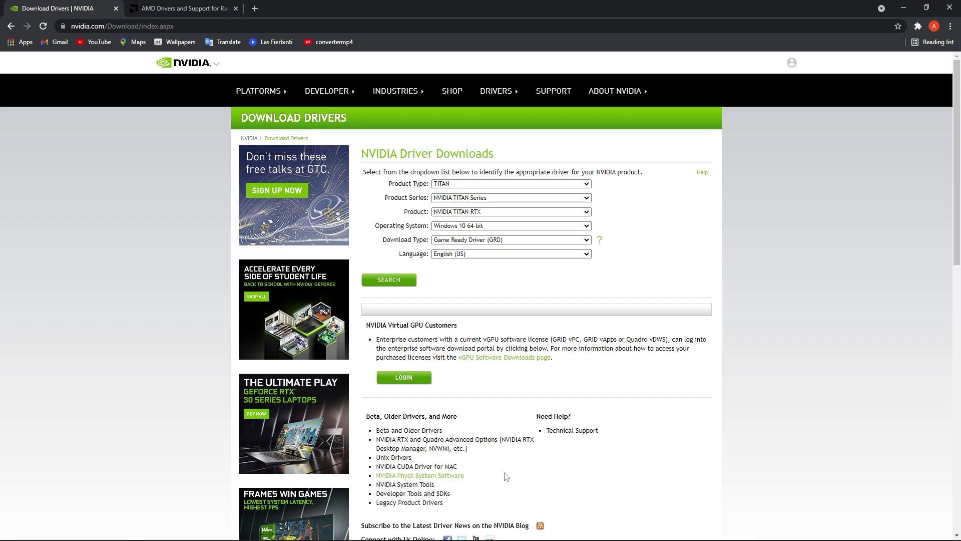
pyautogui.click(478, 183)
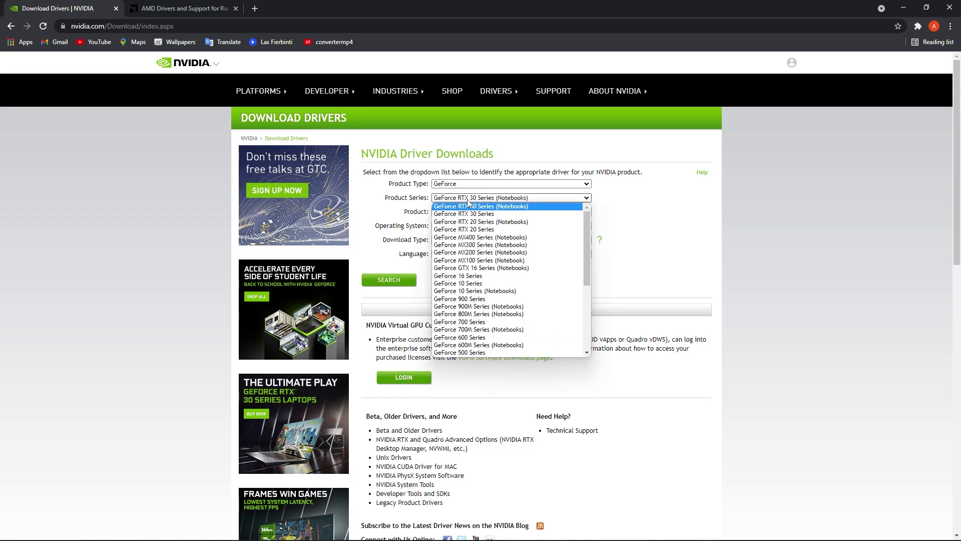
pyautogui.click(475, 289)
pyautogui.click(510, 211)
pyautogui.click(493, 256)
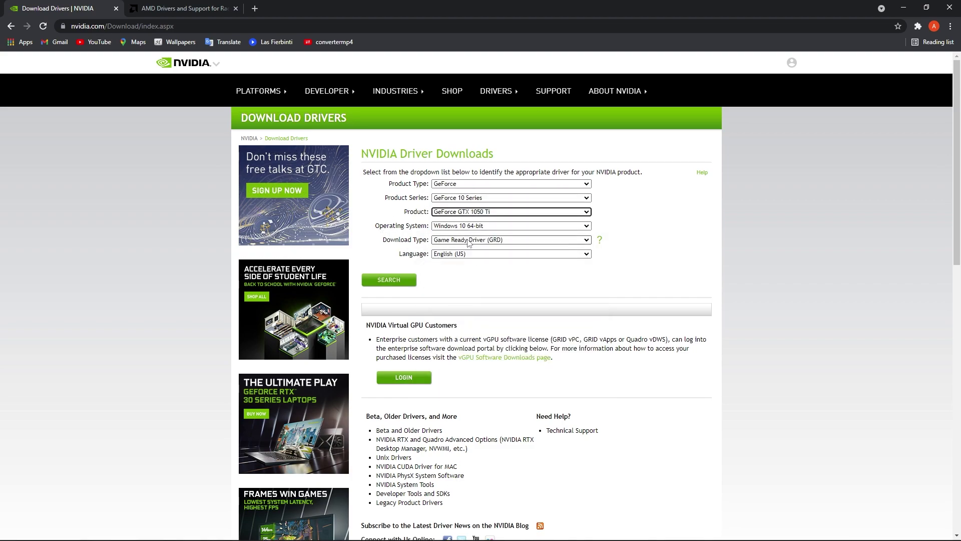
pyautogui.click(399, 279)
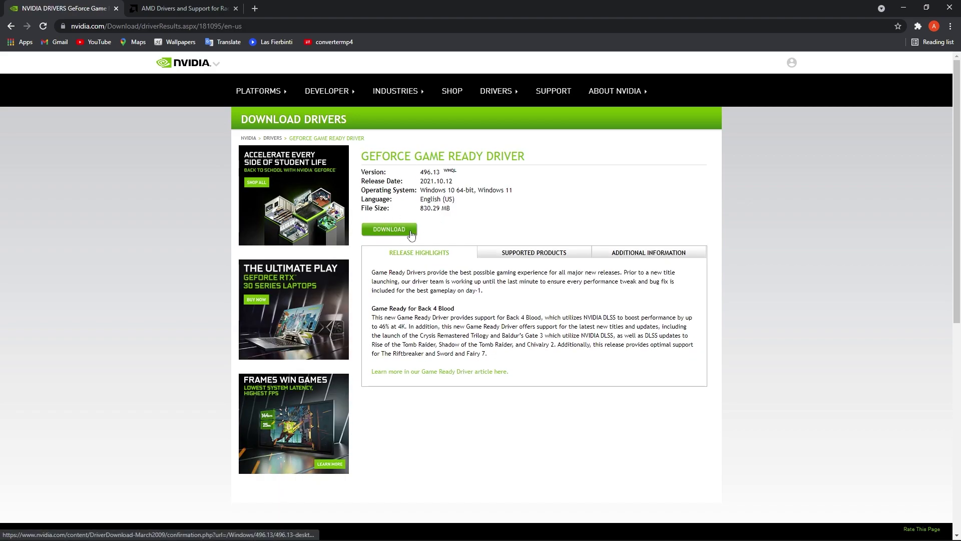
pyautogui.click(393, 231)
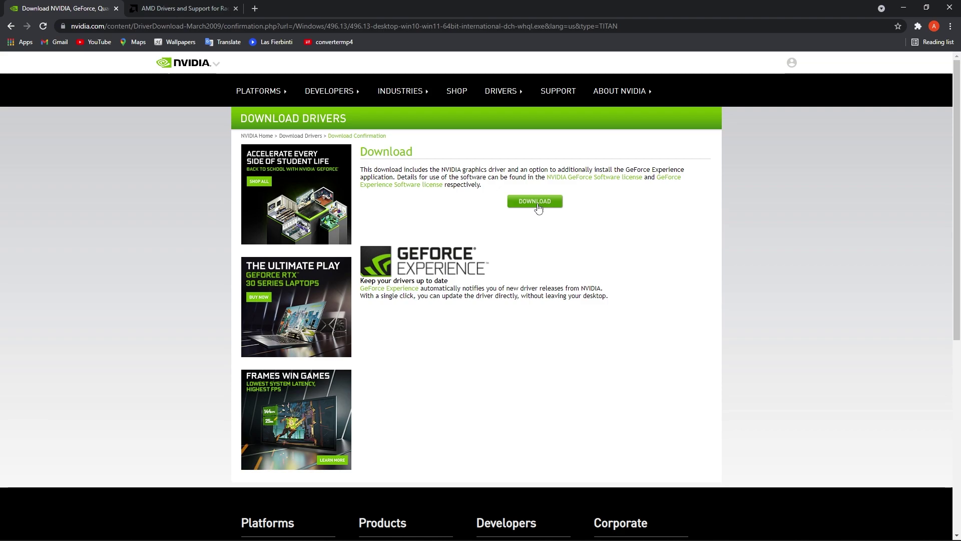
pyautogui.click(203, 10)
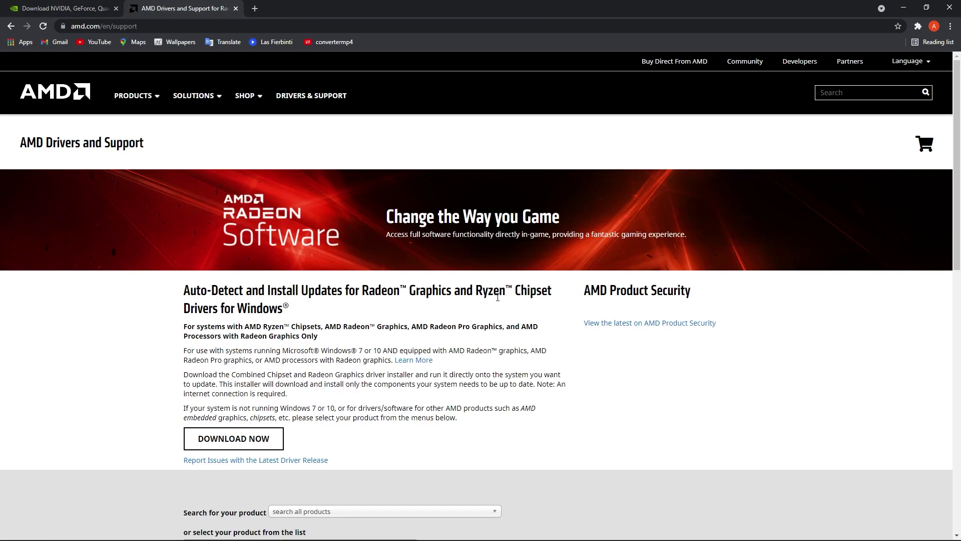
# Select Radeon 5300 Series, RX 5300 Series, then AMD Radeon RX 5300 in AMD's lists.
pyautogui.scroll(-2, 498, 297)
pyautogui.scroll(-4, 561, 275)
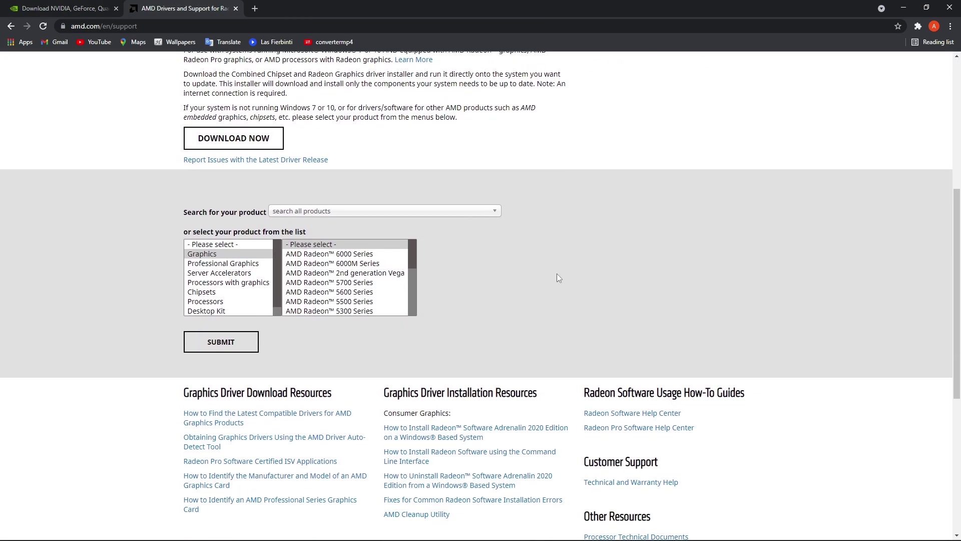
pyautogui.click(330, 263)
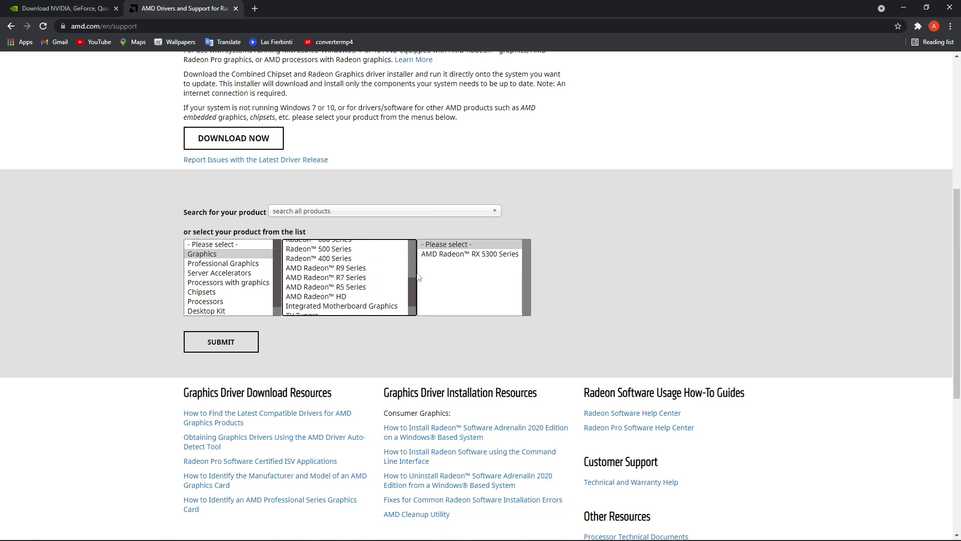
pyautogui.click(441, 254)
pyautogui.click(592, 255)
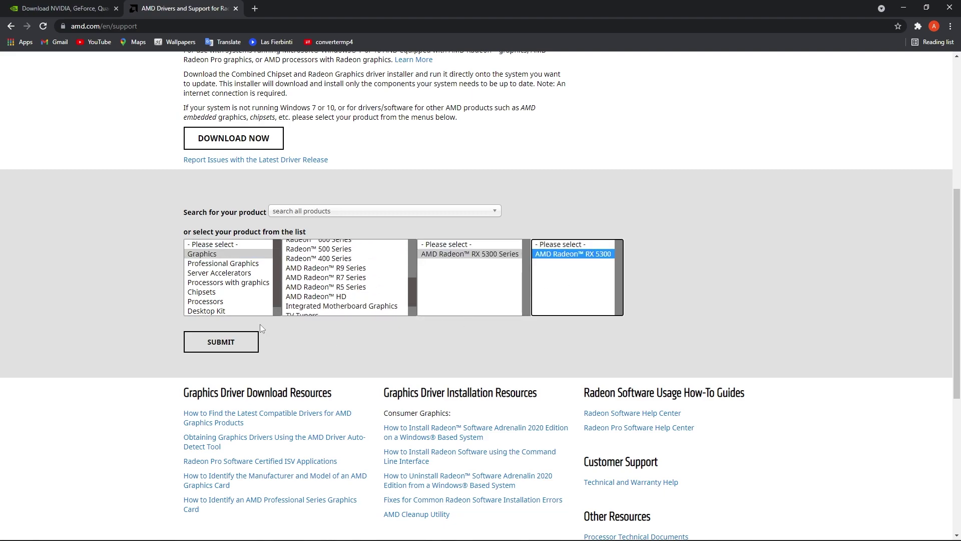